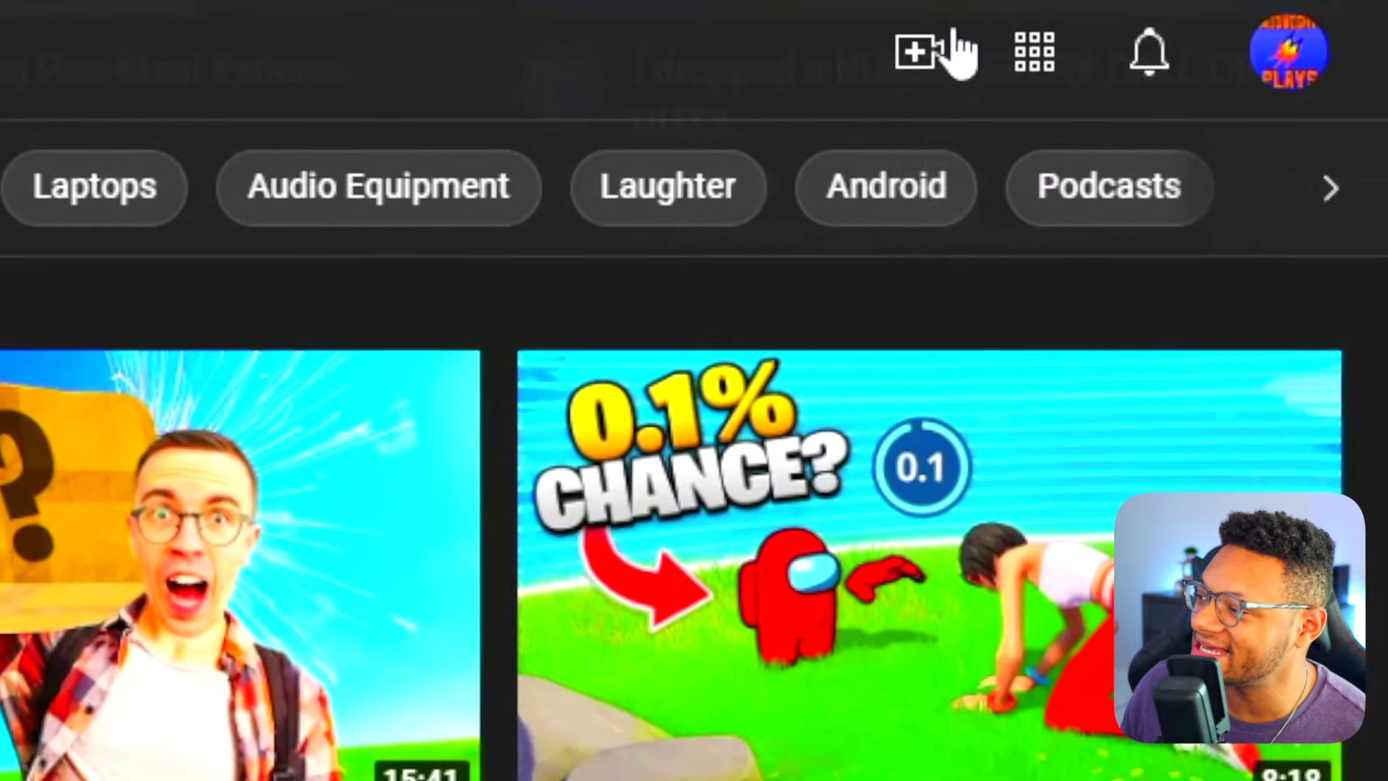
Open YouTube Studio from the account menu and start a Go live setup using streaming software.
click(903, 58)
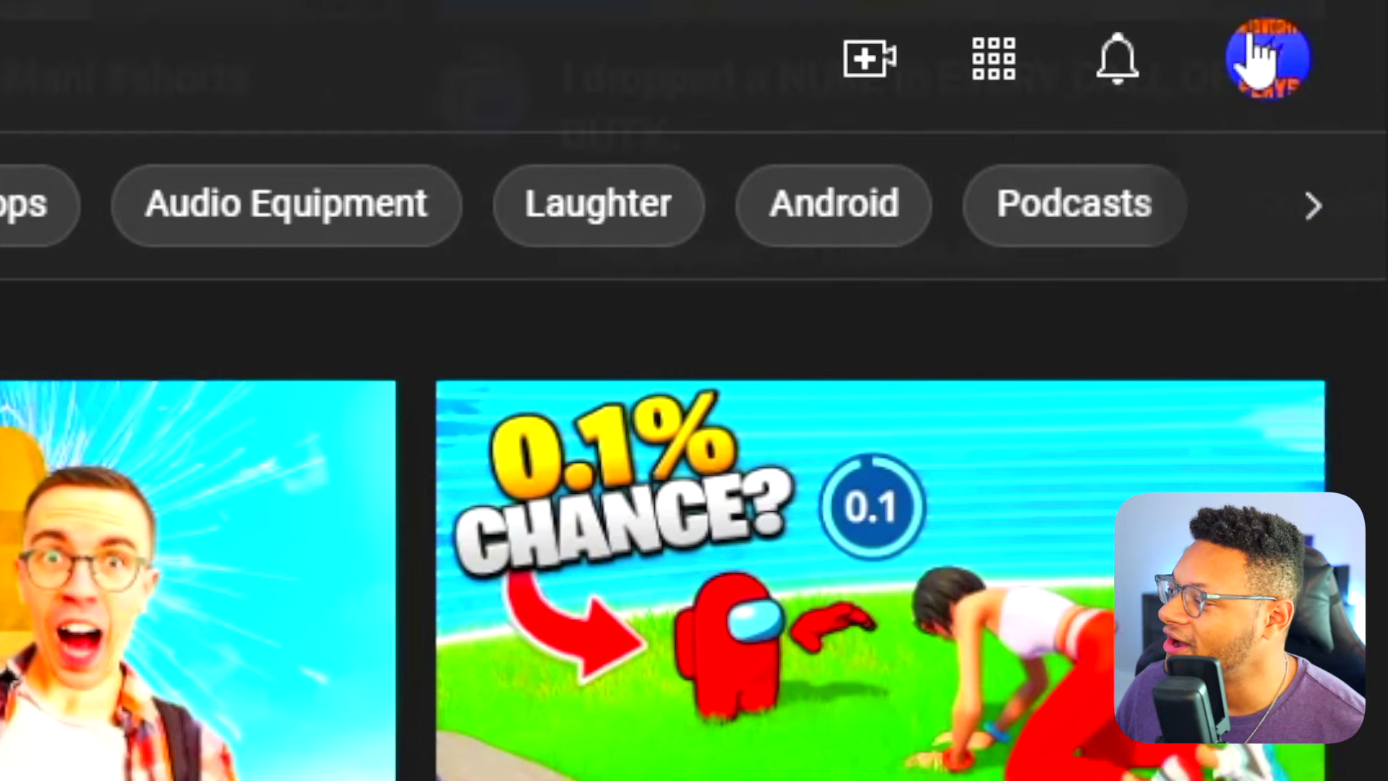
click(1290, 50)
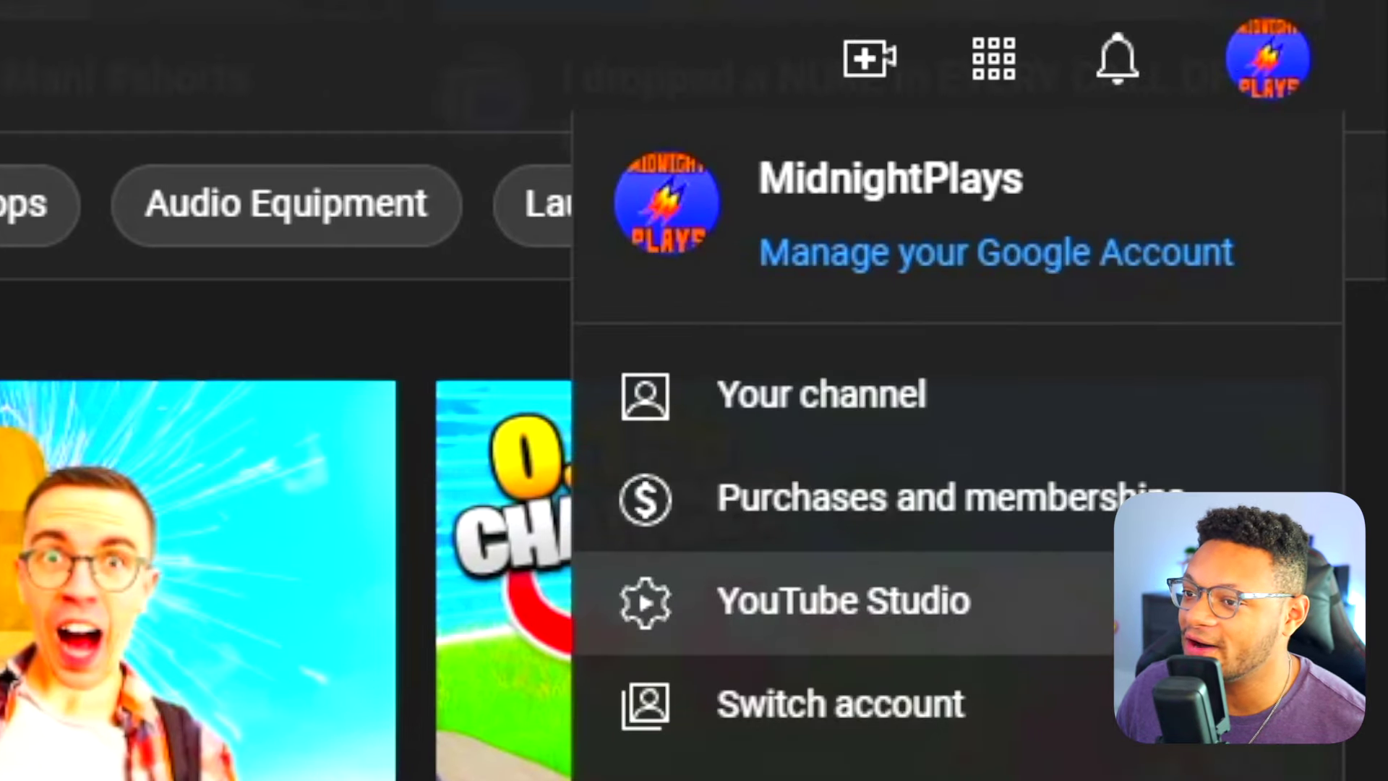
click(883, 597)
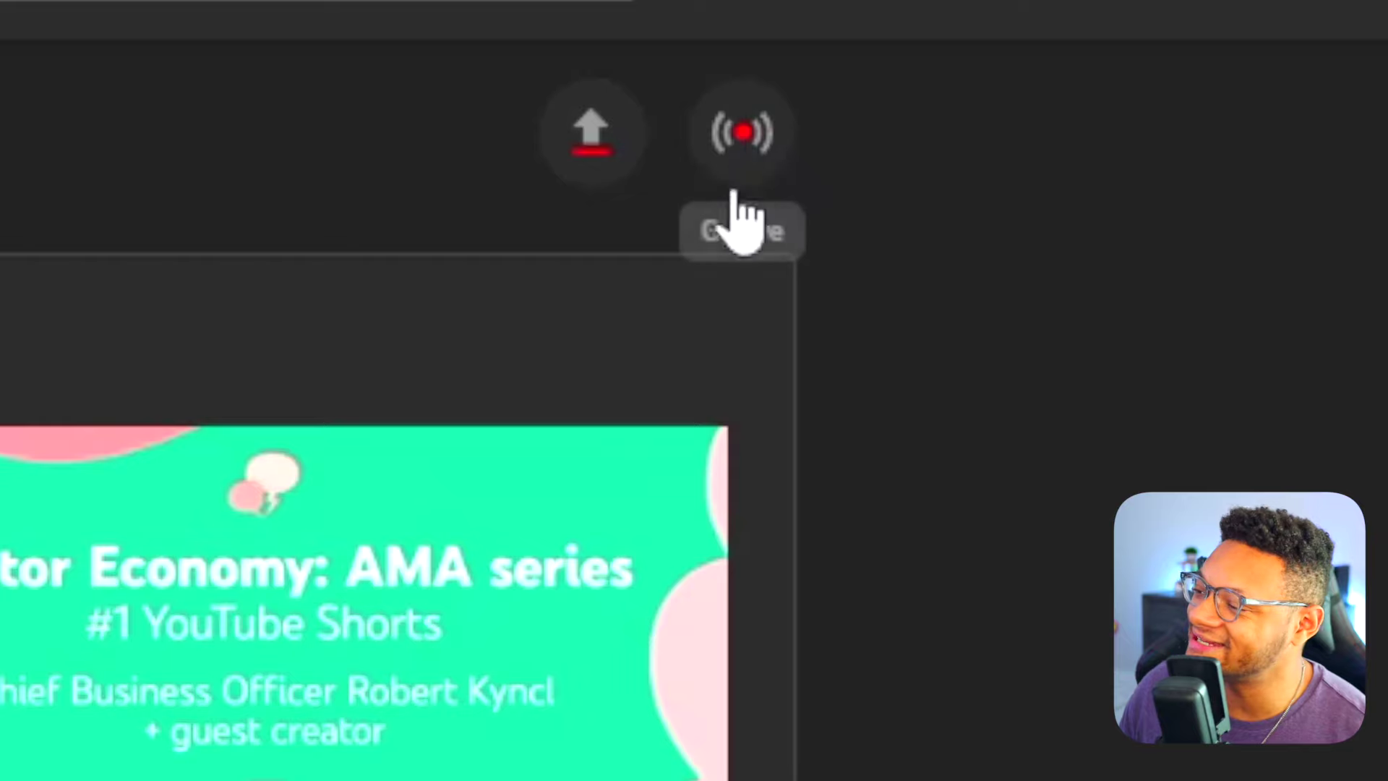
click(1169, 84)
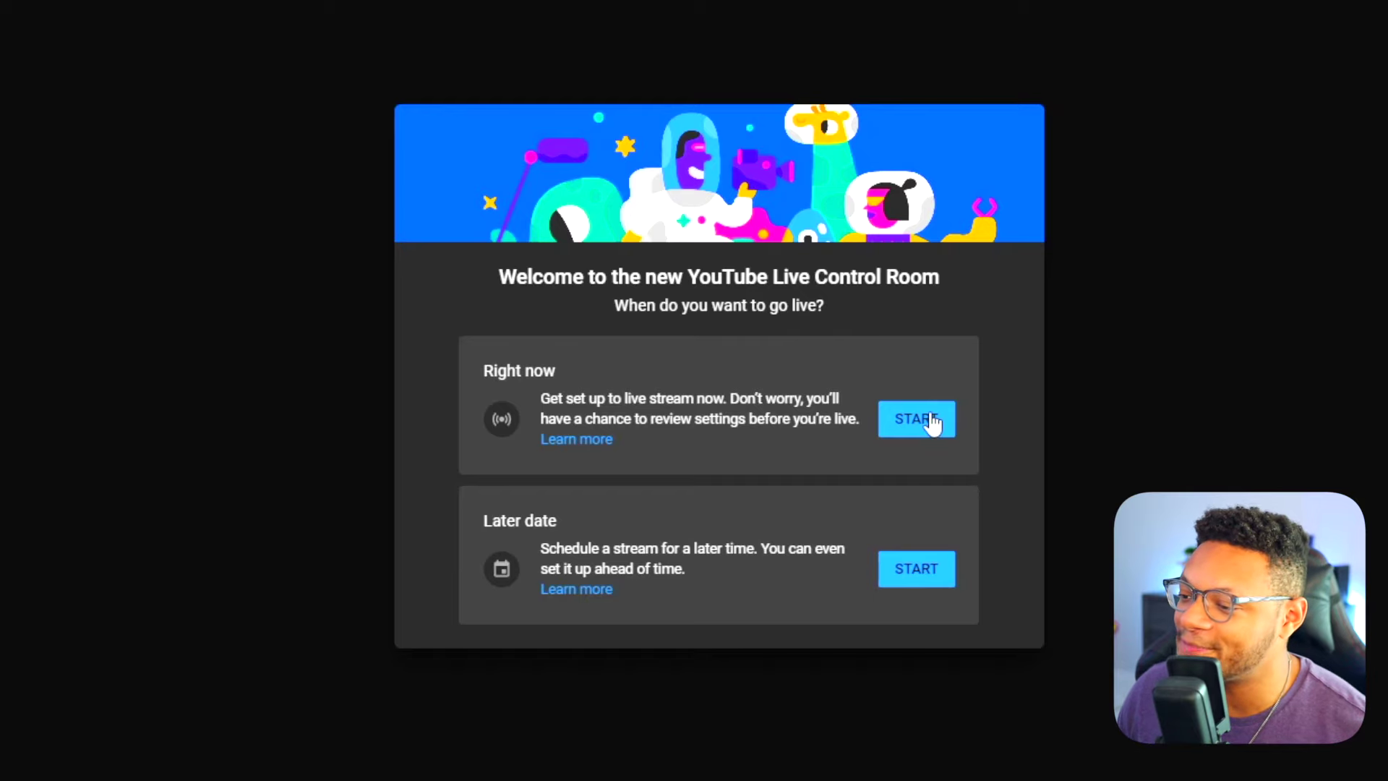
click(933, 421)
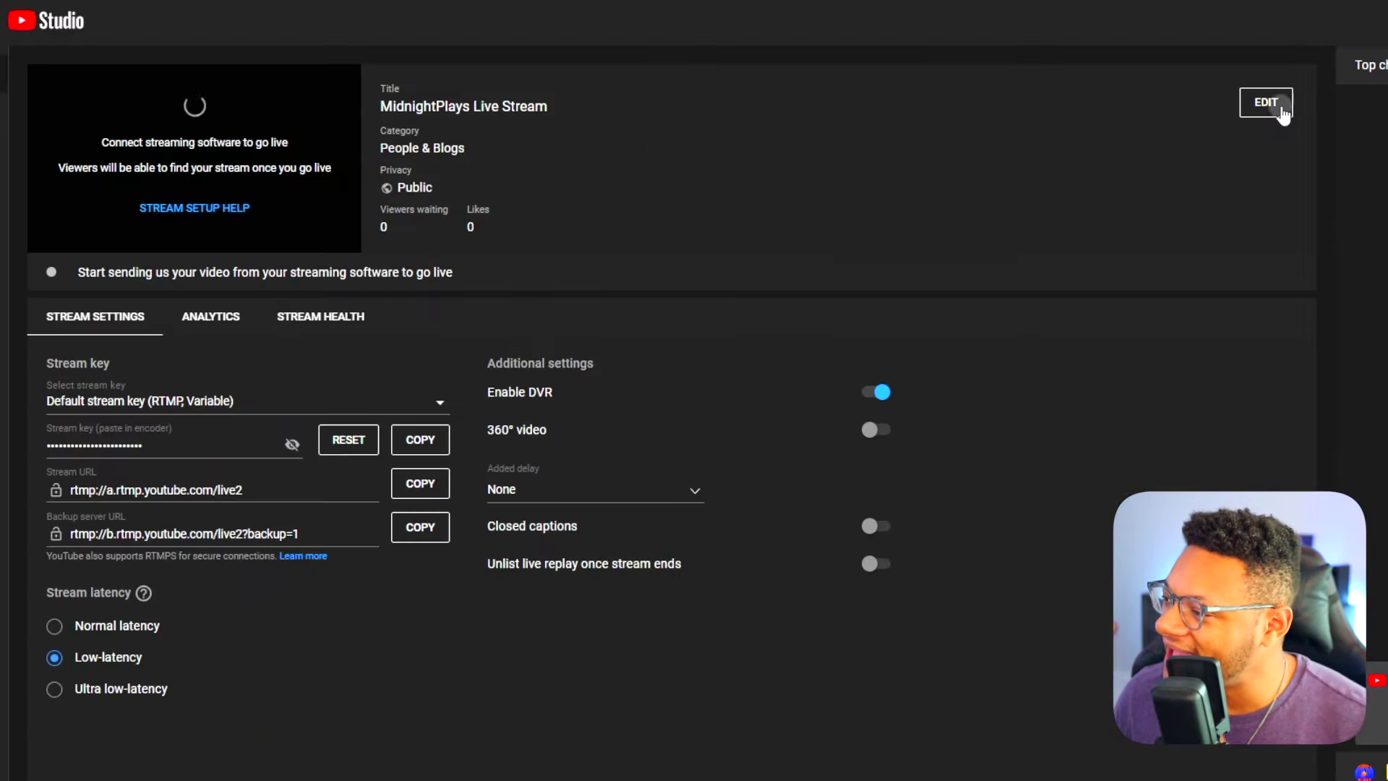
Edit the stream details to use category Gaming and game Fall Guys: Ultimate Knockout.
click(1266, 103)
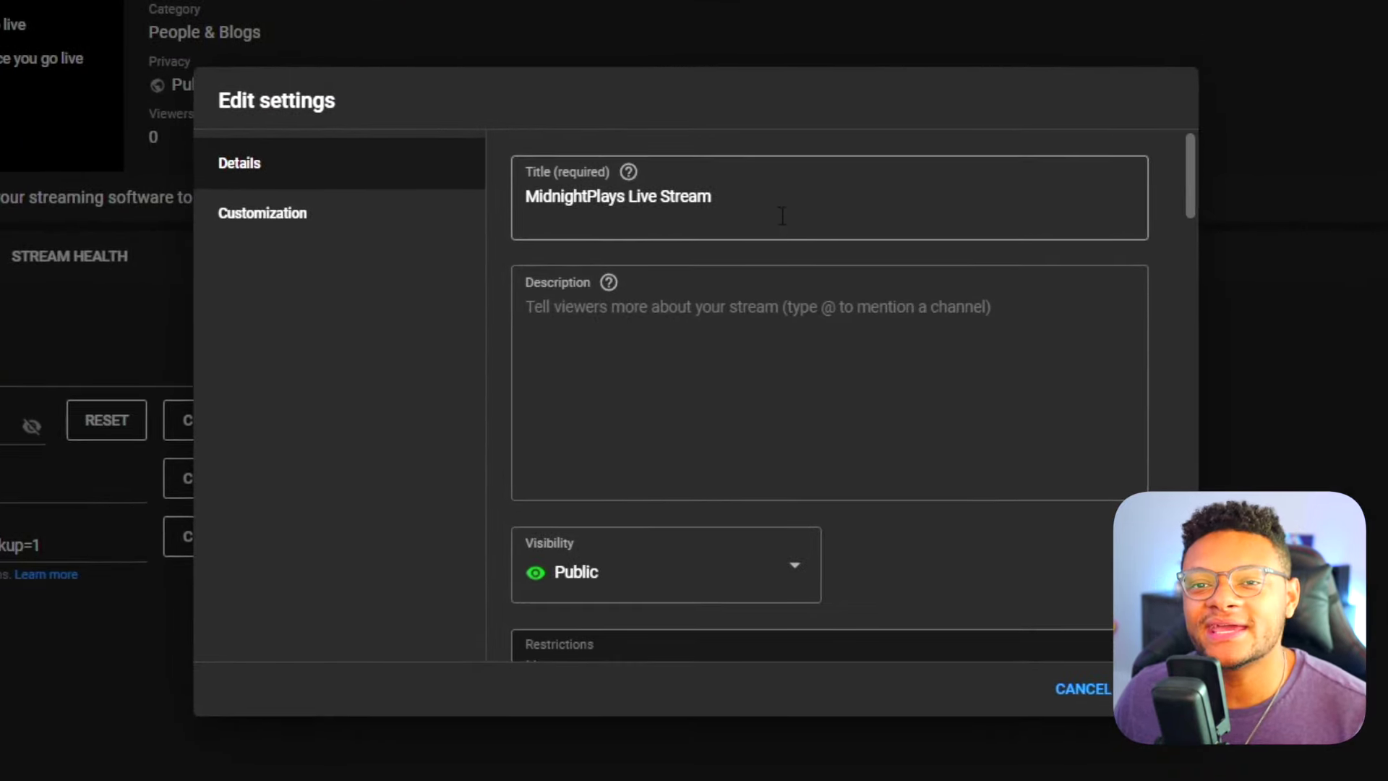
triple_click(780, 215)
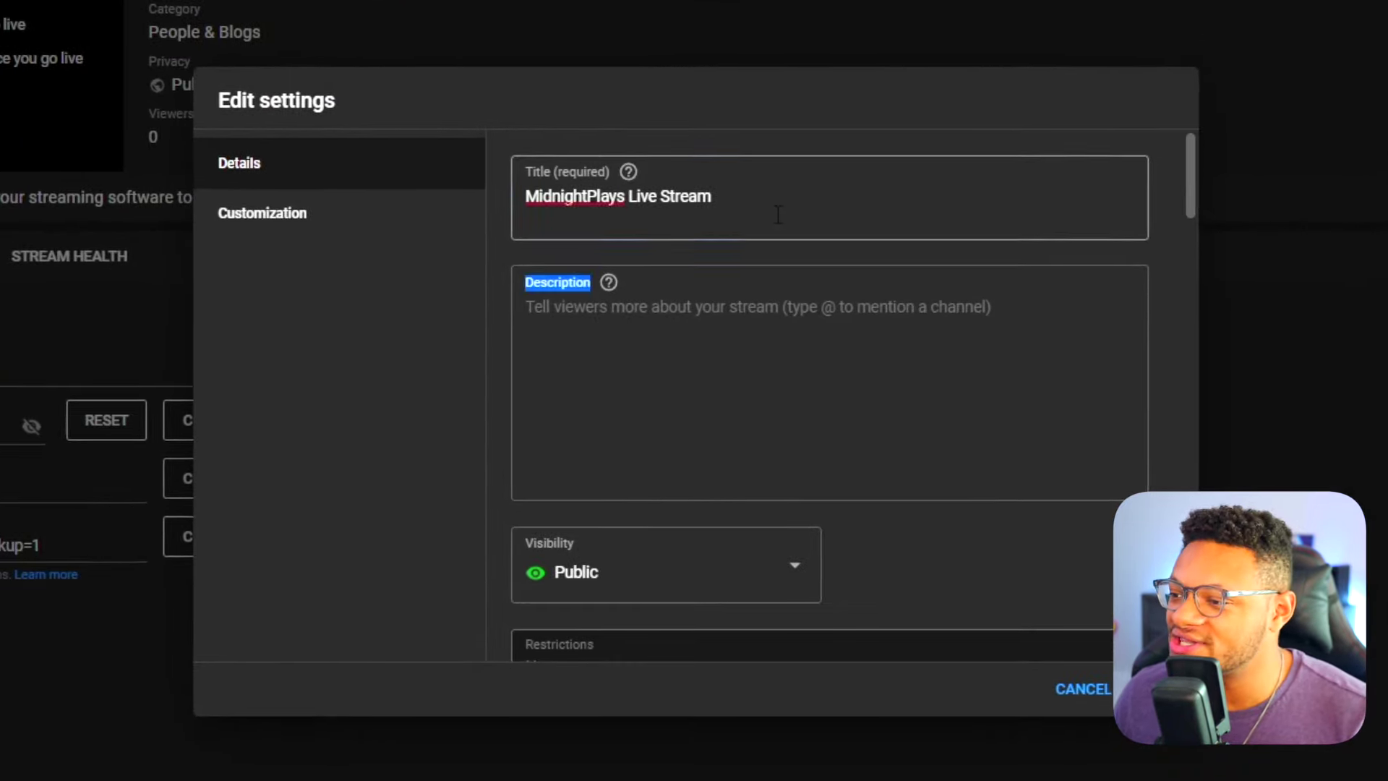
click(554, 329)
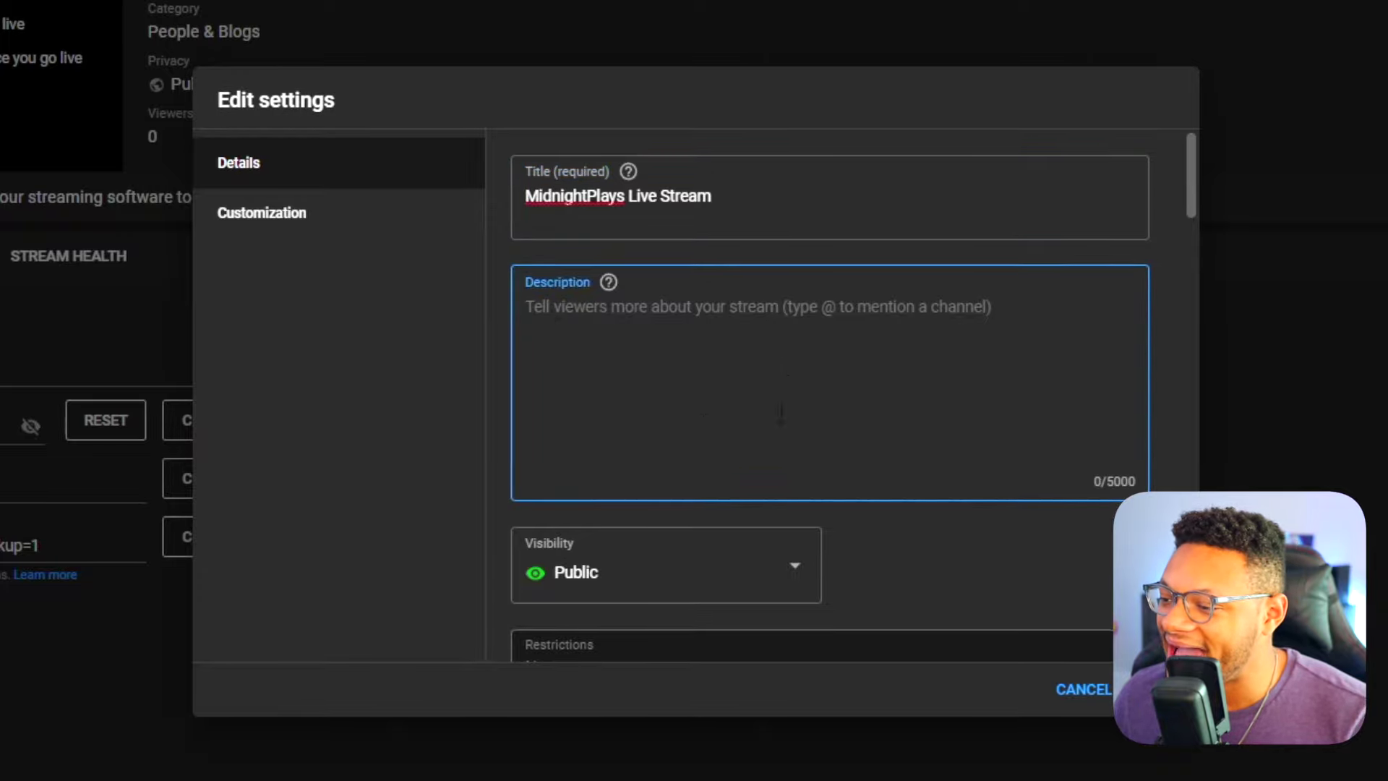
scroll(883, 380, down, 3)
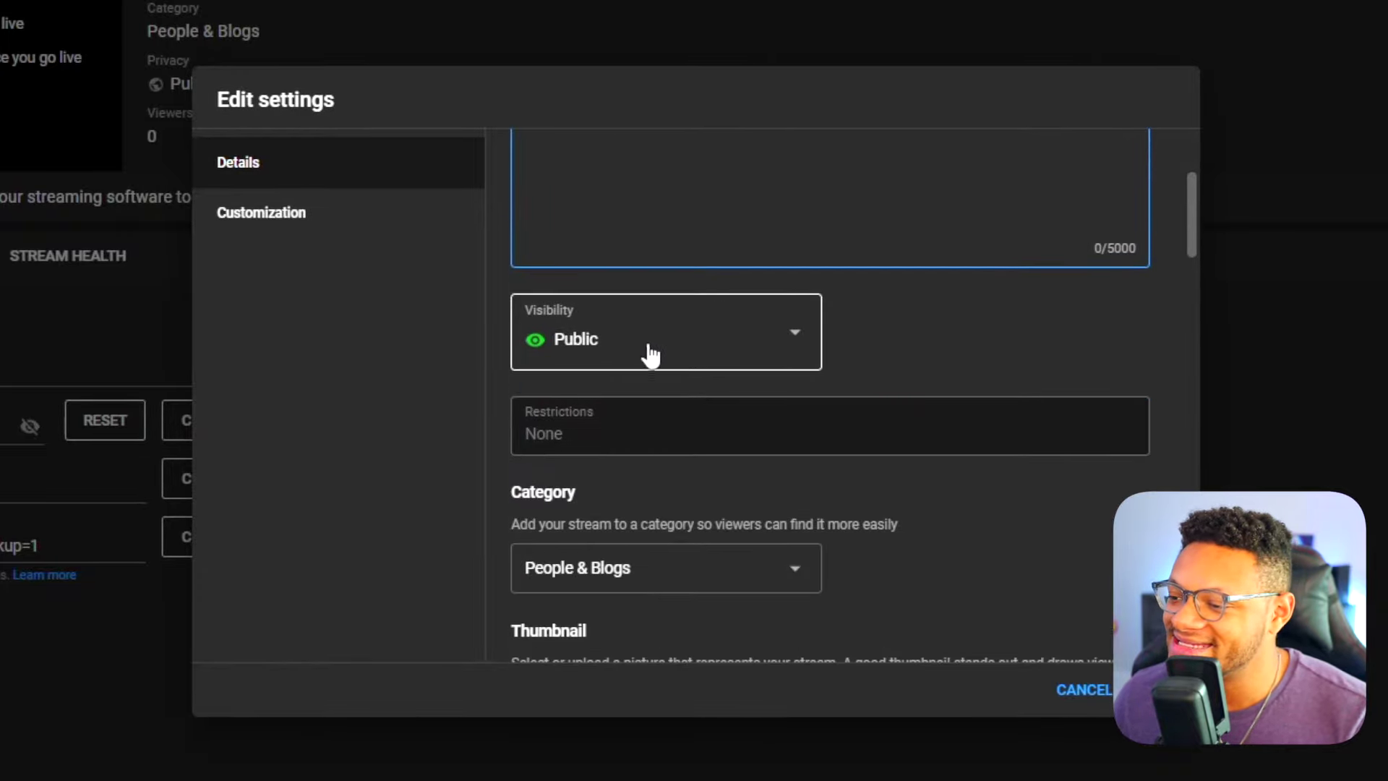
scroll(679, 352, down, 3)
click(709, 351)
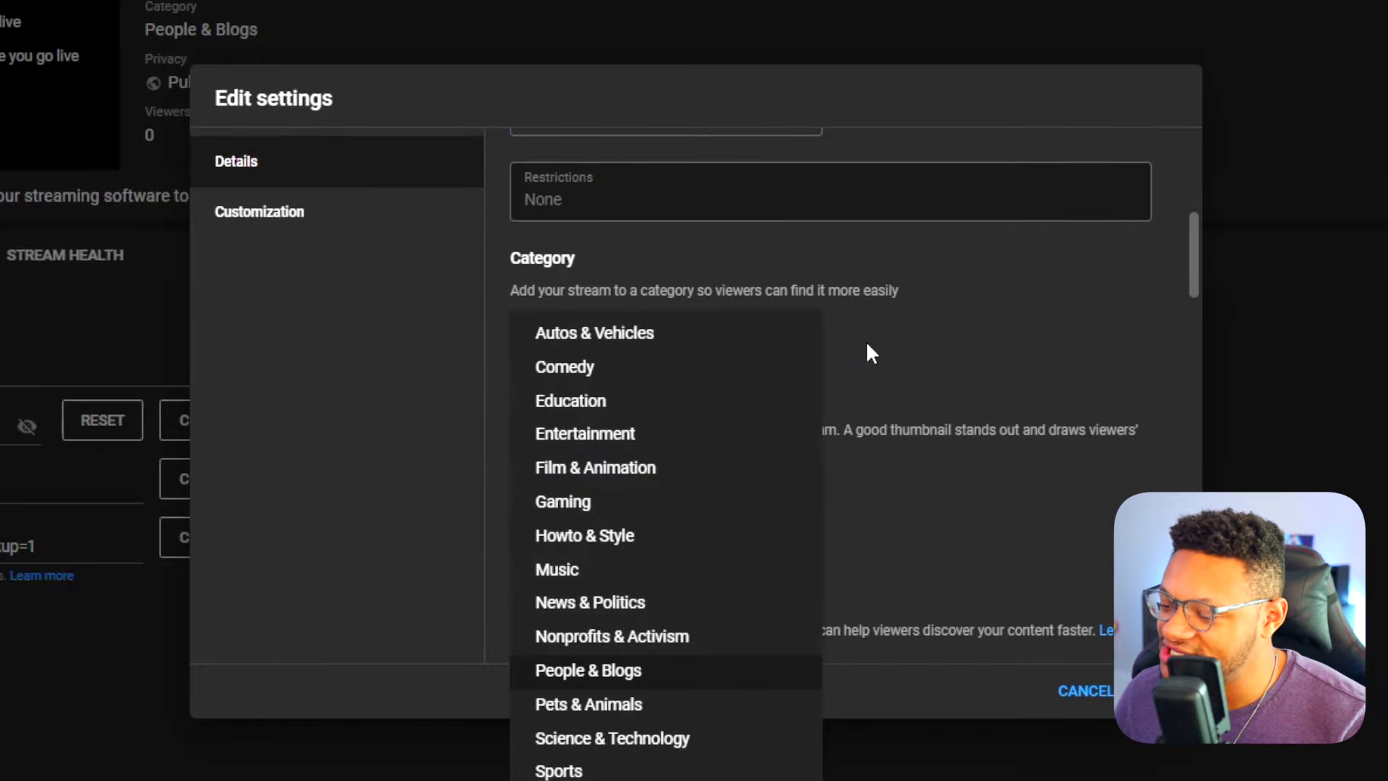
click(670, 503)
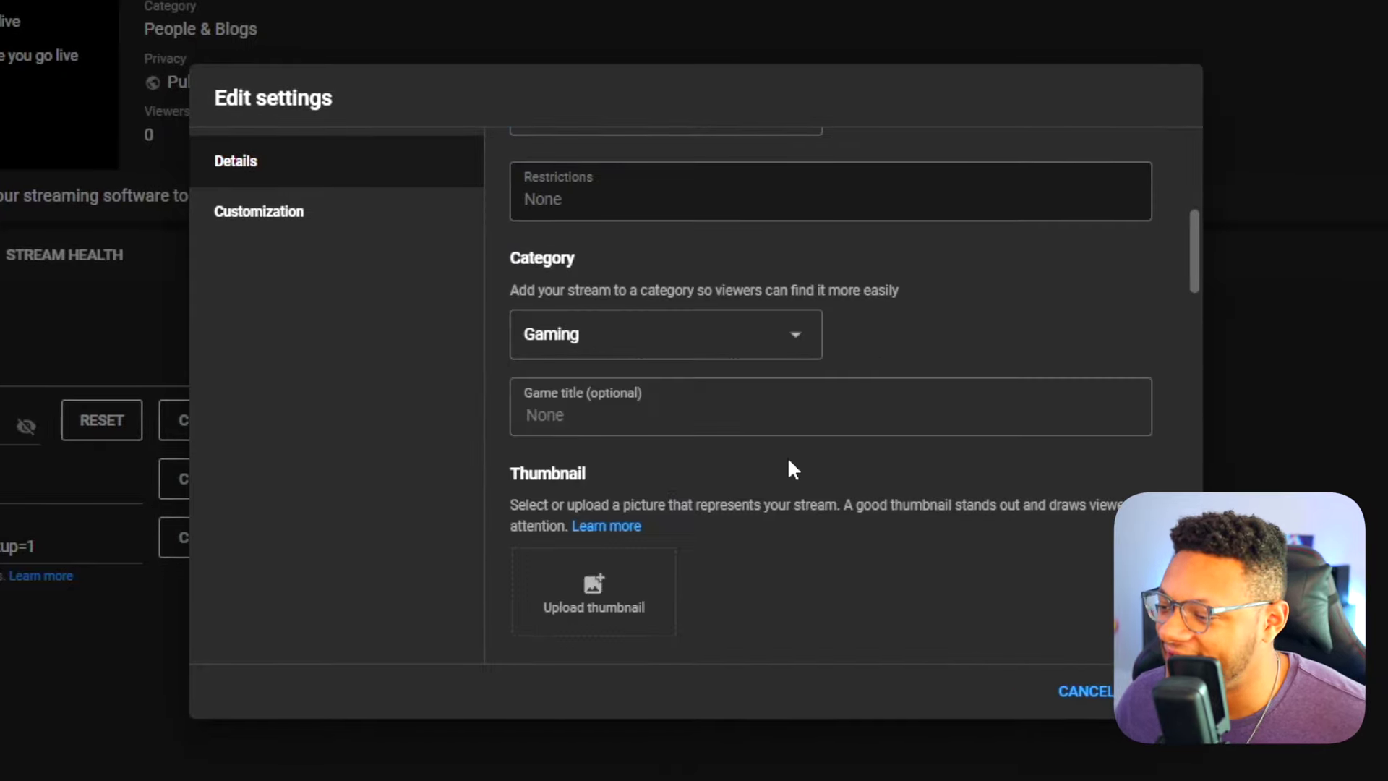
click(792, 413)
text(fall guys)
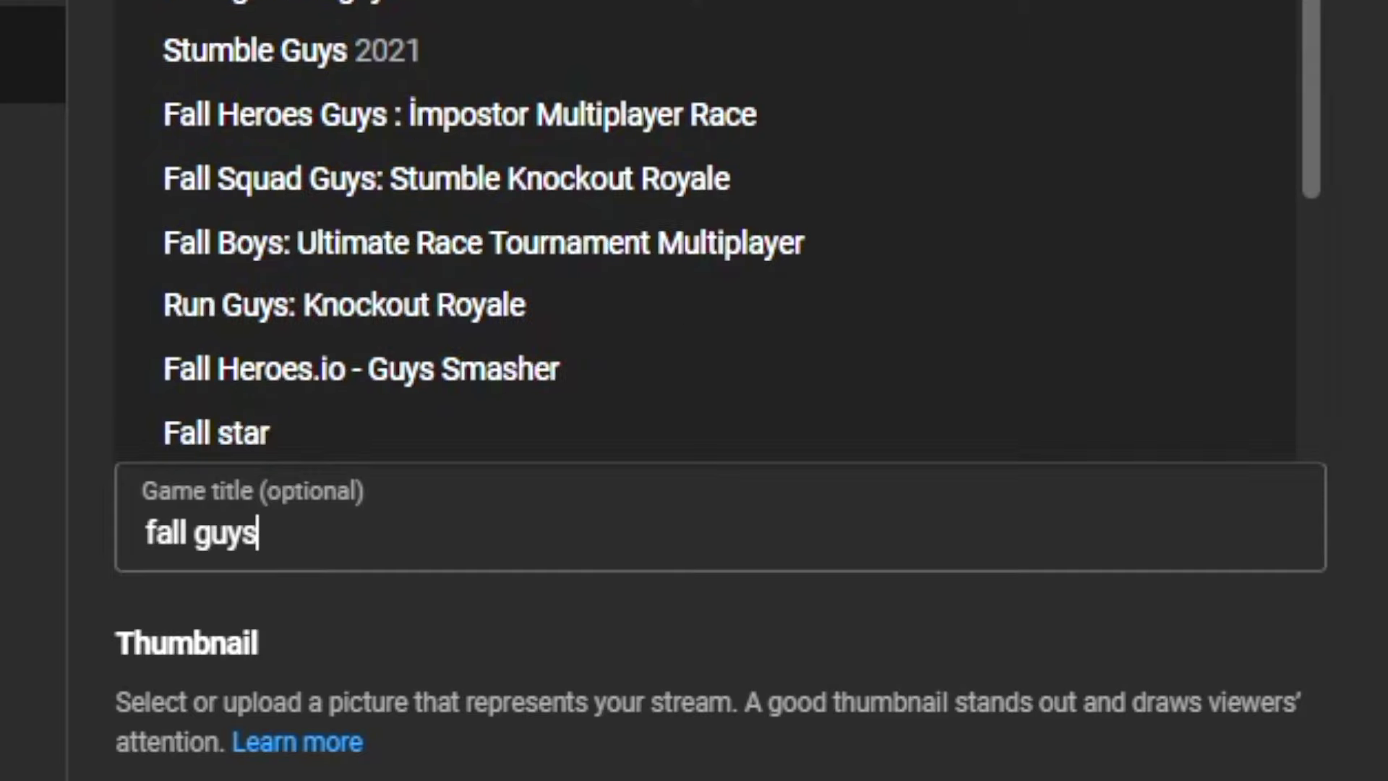
key(Return)
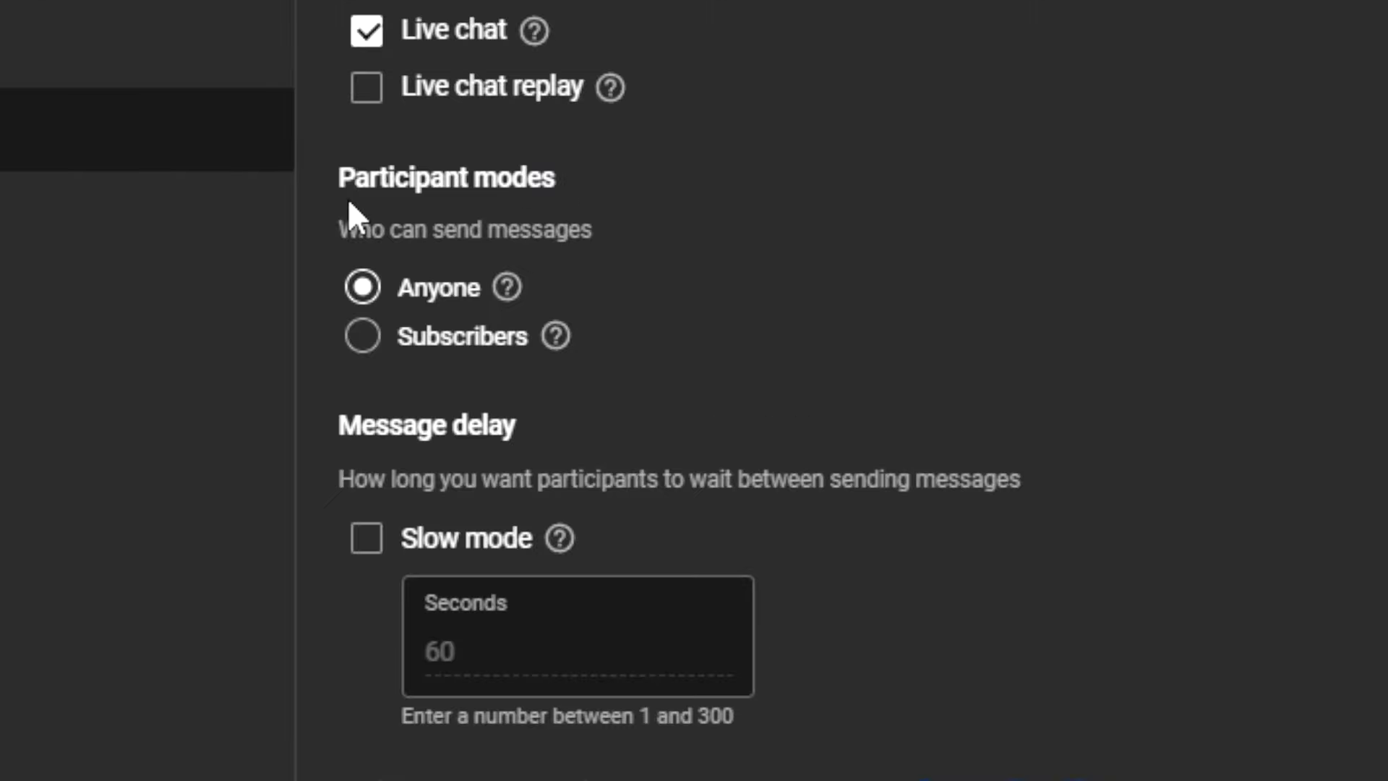
Limit live chat to Subscribers and bring up the minimum subscribe time choices.
click(364, 338)
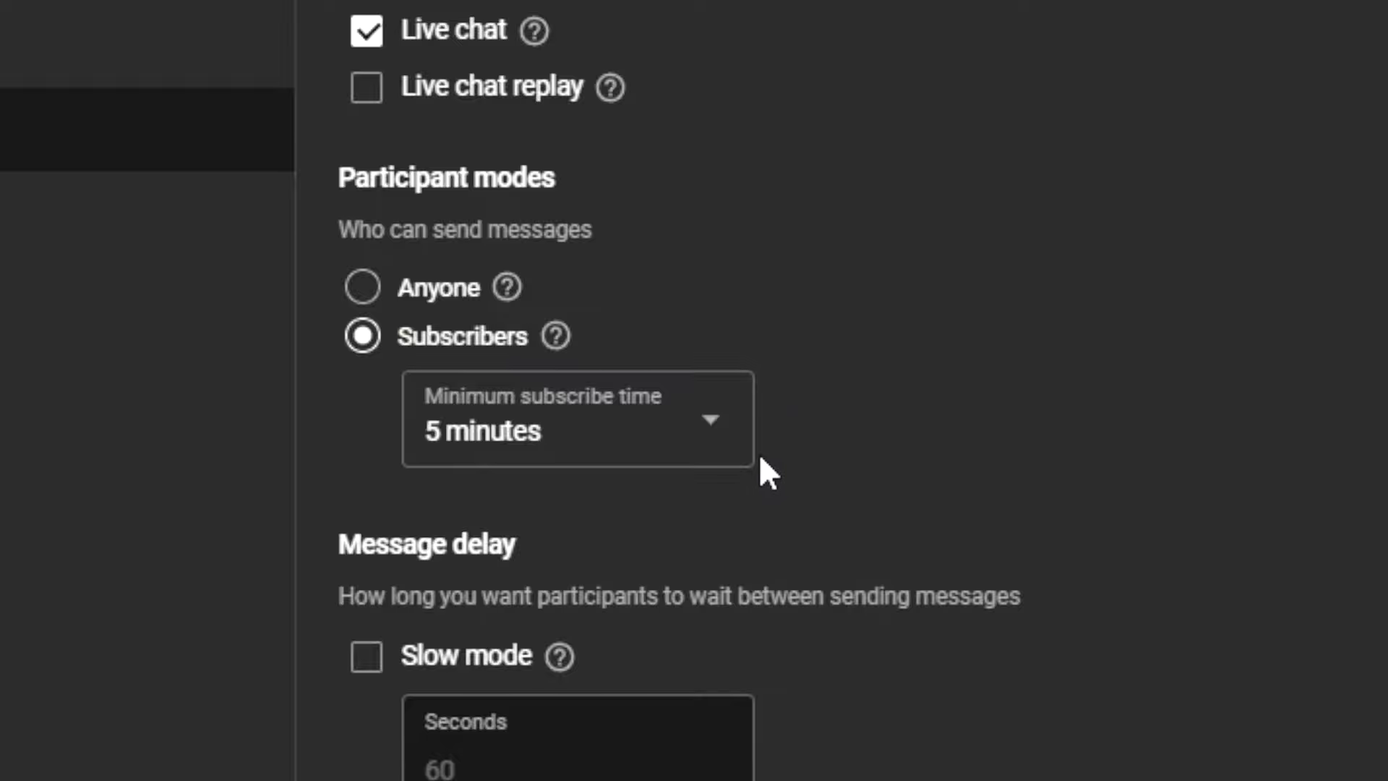
click(691, 419)
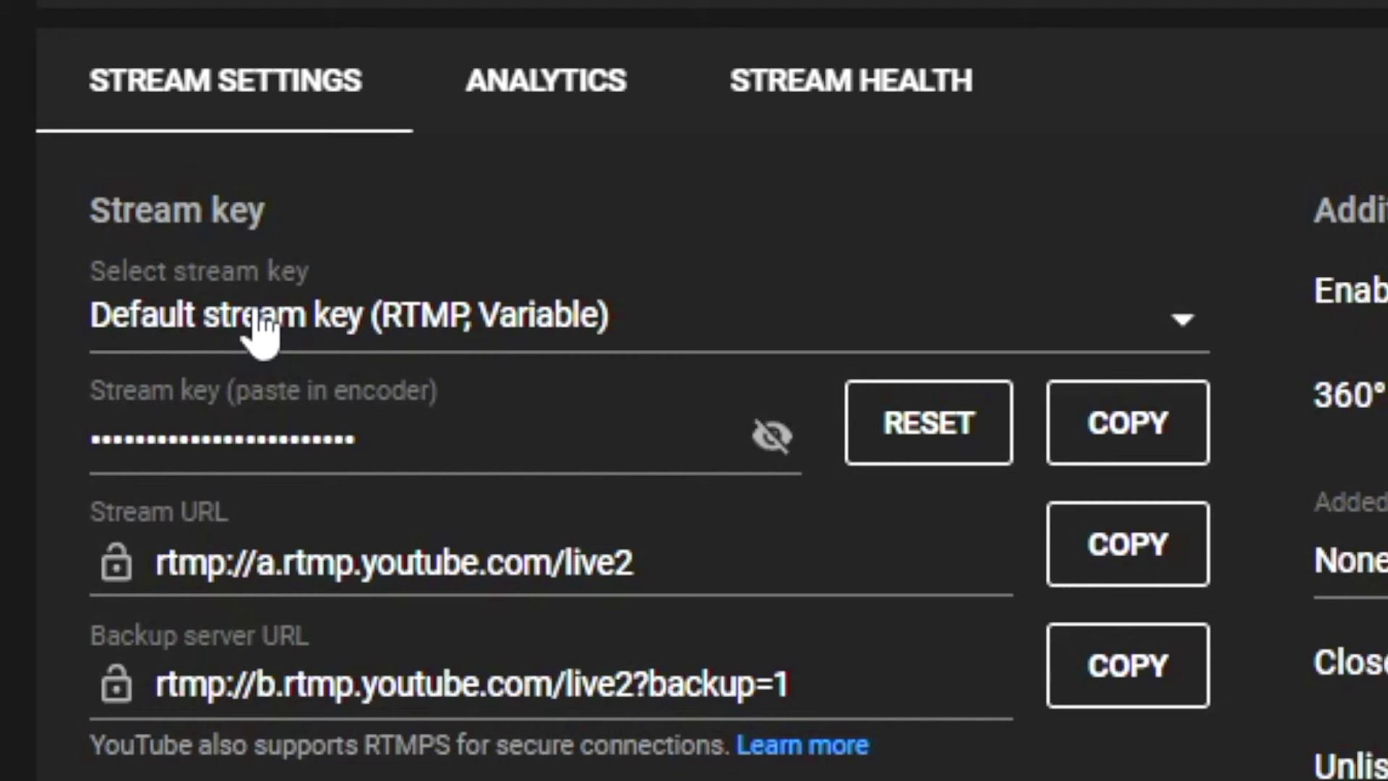
Choose Default stream key in the stream key dropdown.
click(249, 366)
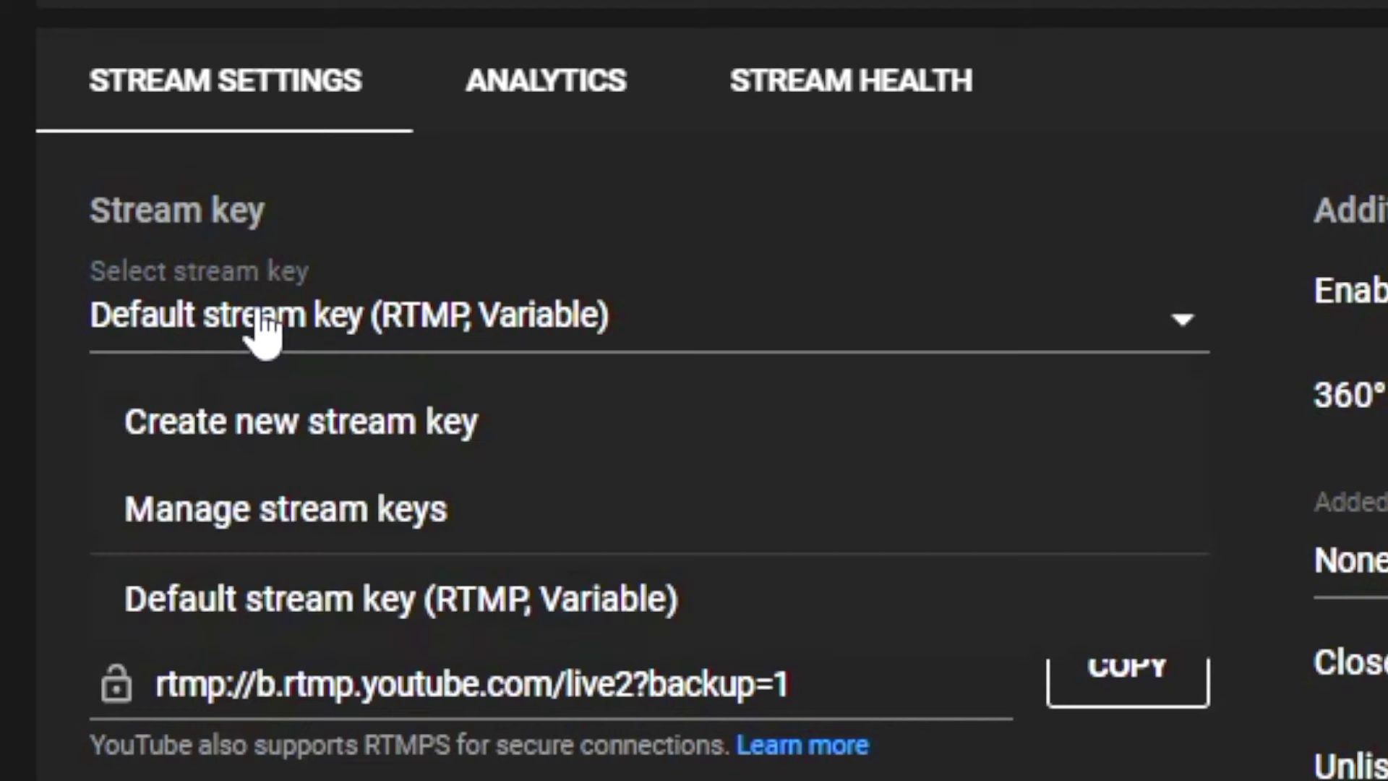
click(402, 599)
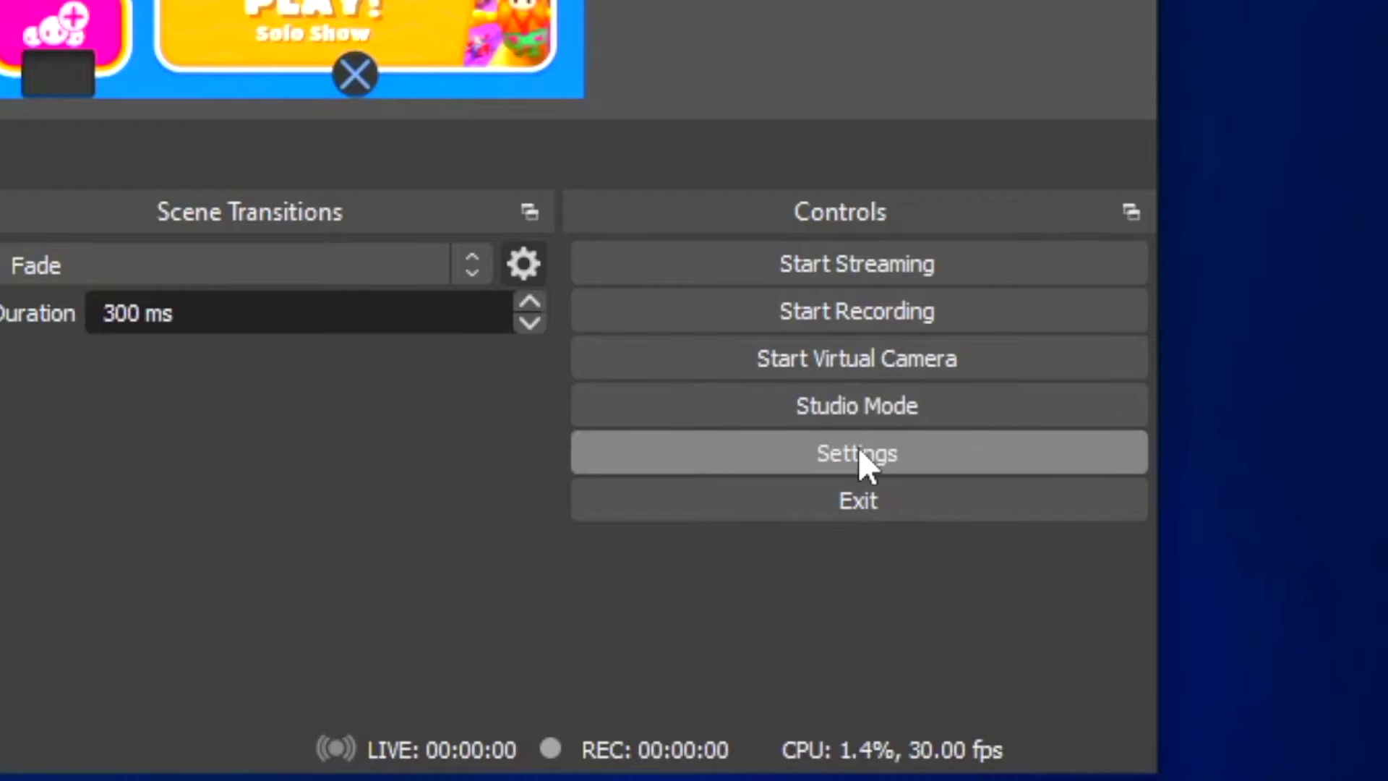
Paste the YouTube stream key into OBS's Stream settings, then apply and save.
click(835, 460)
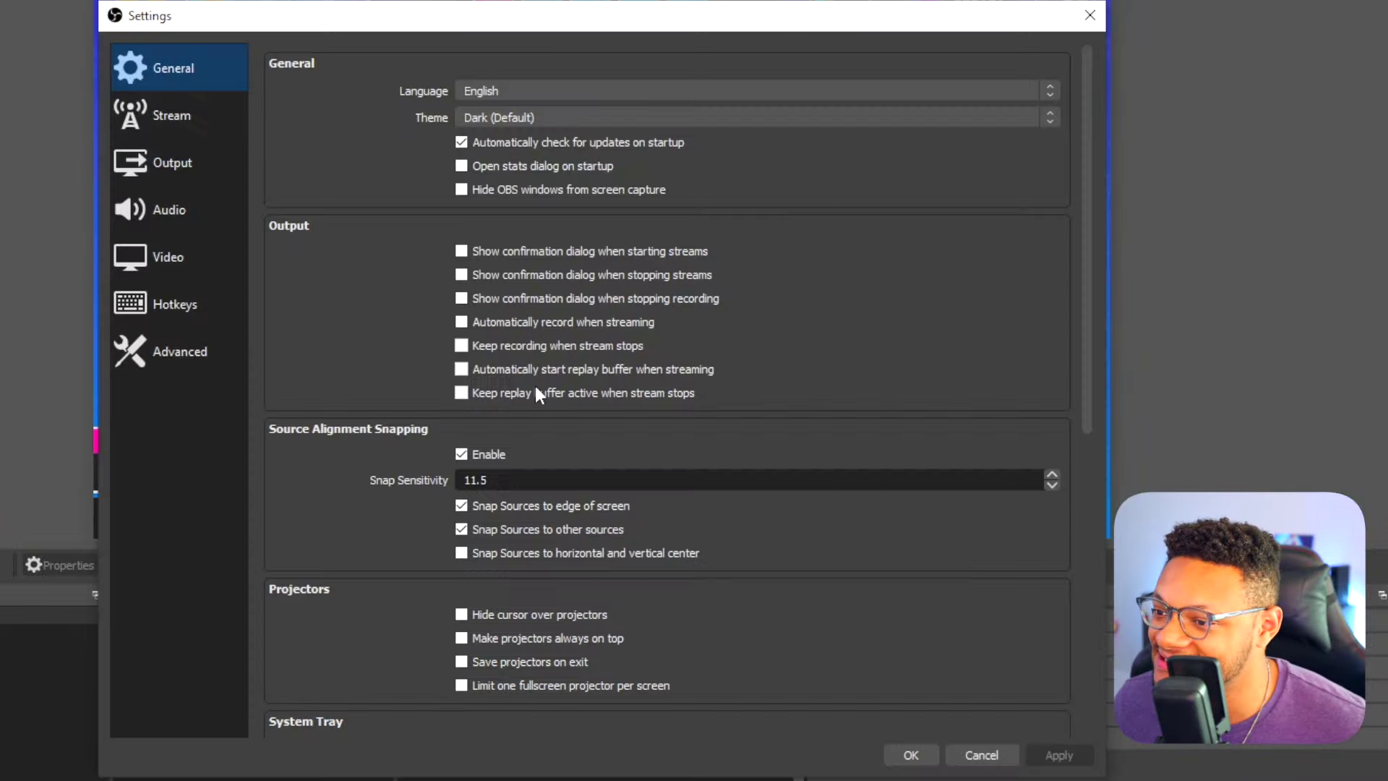
click(188, 107)
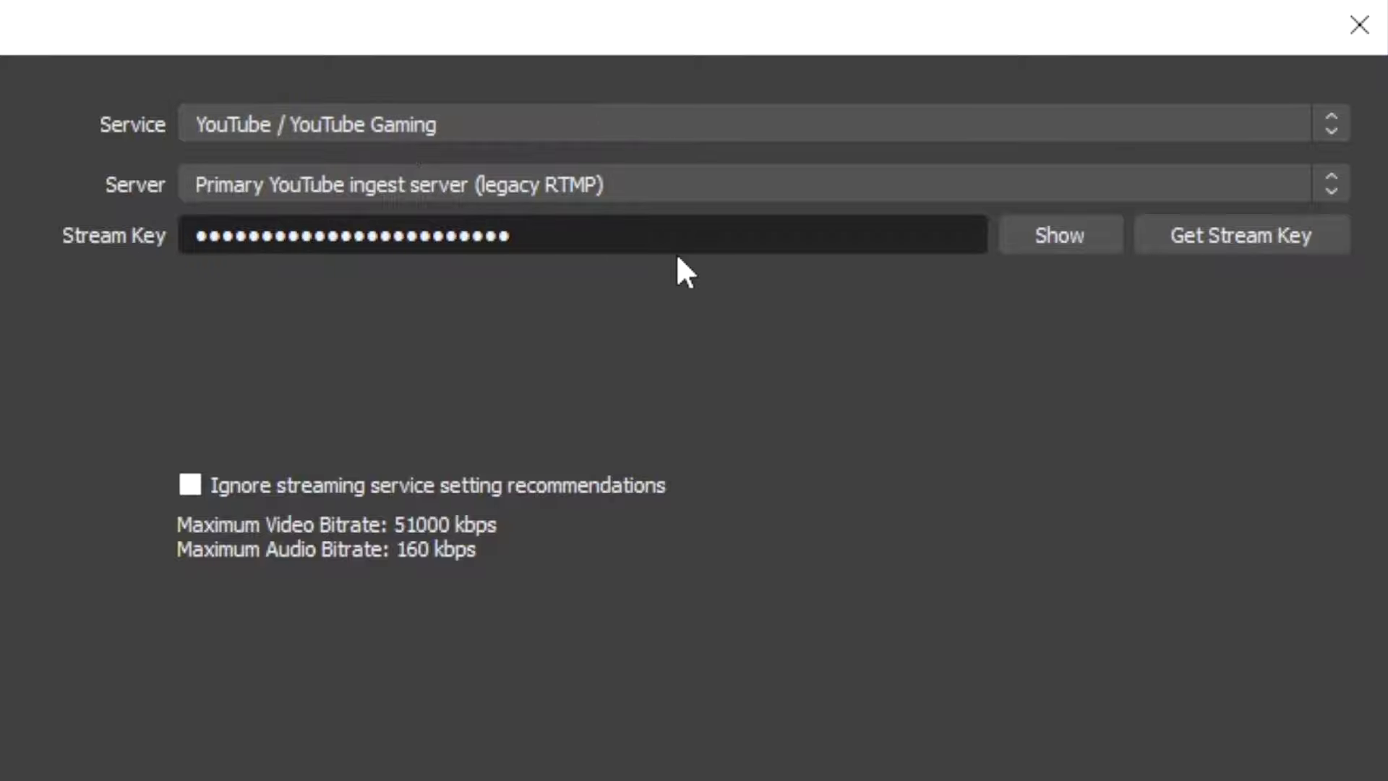
double_click(429, 220)
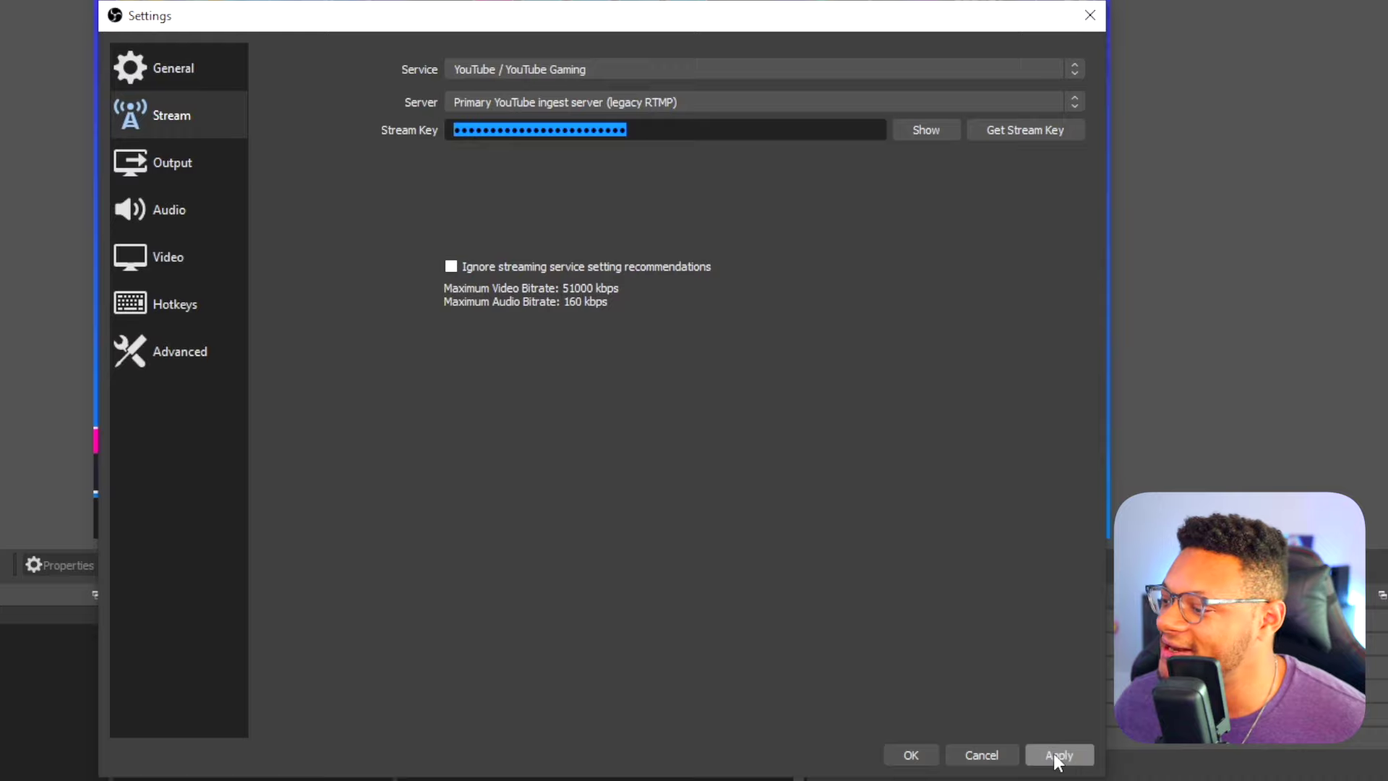
click(1053, 753)
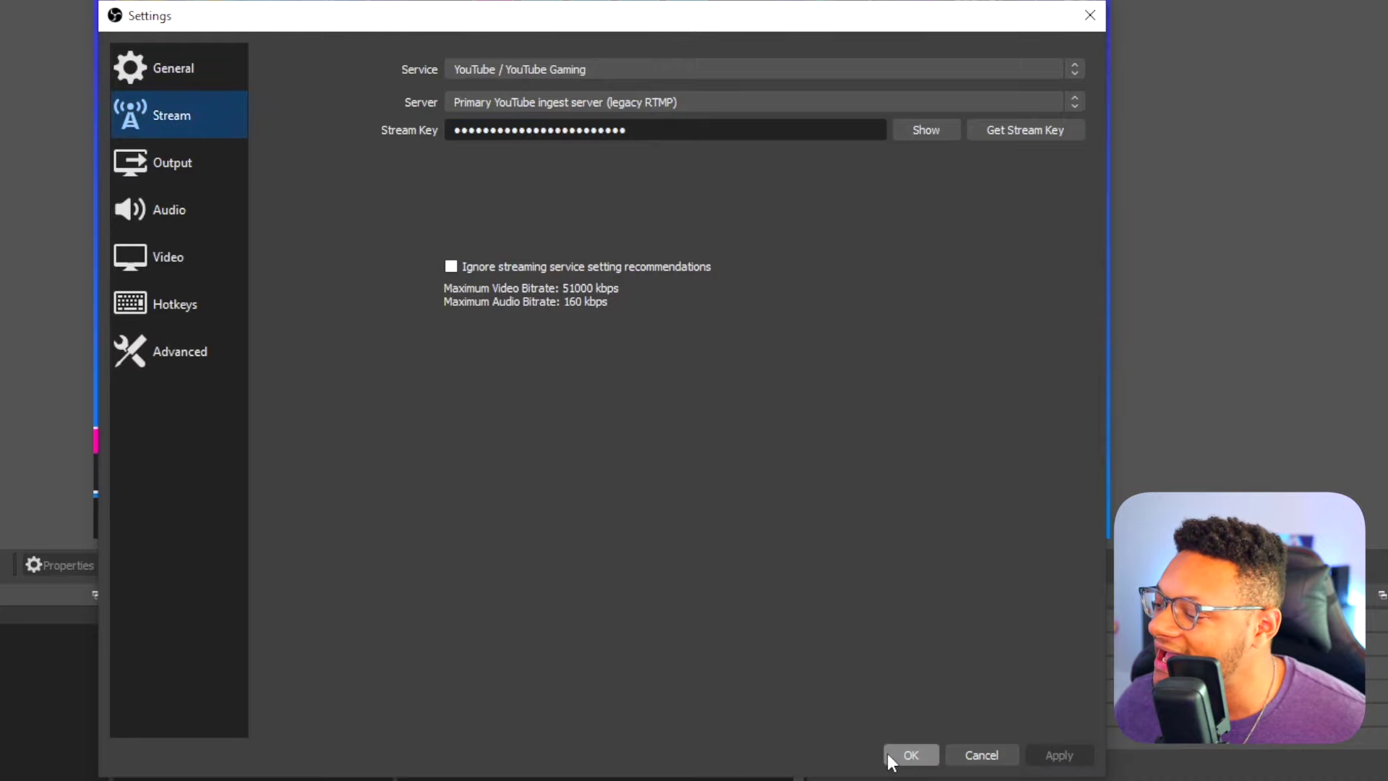
click(884, 754)
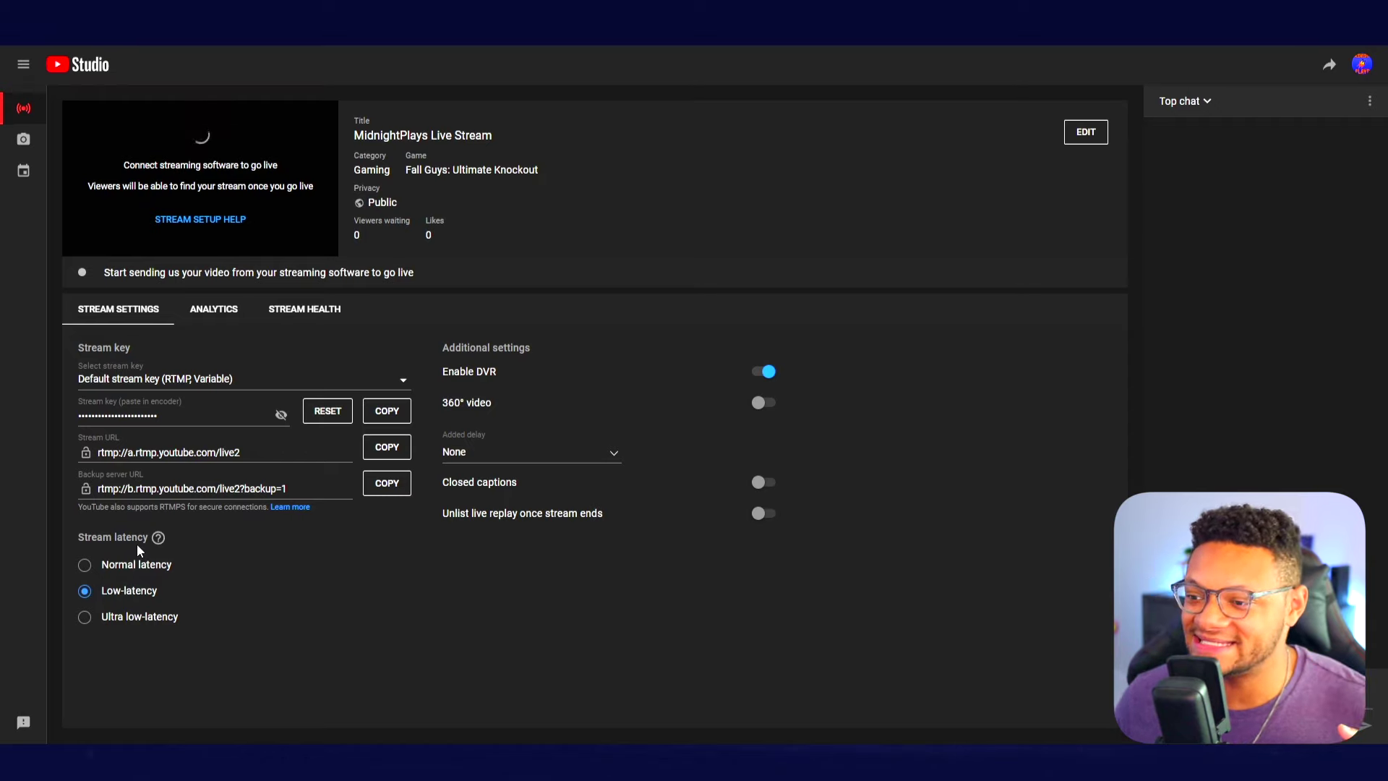
Change Stream latency from Low-latency to Ultra low-latency.
mouse_move(151, 541)
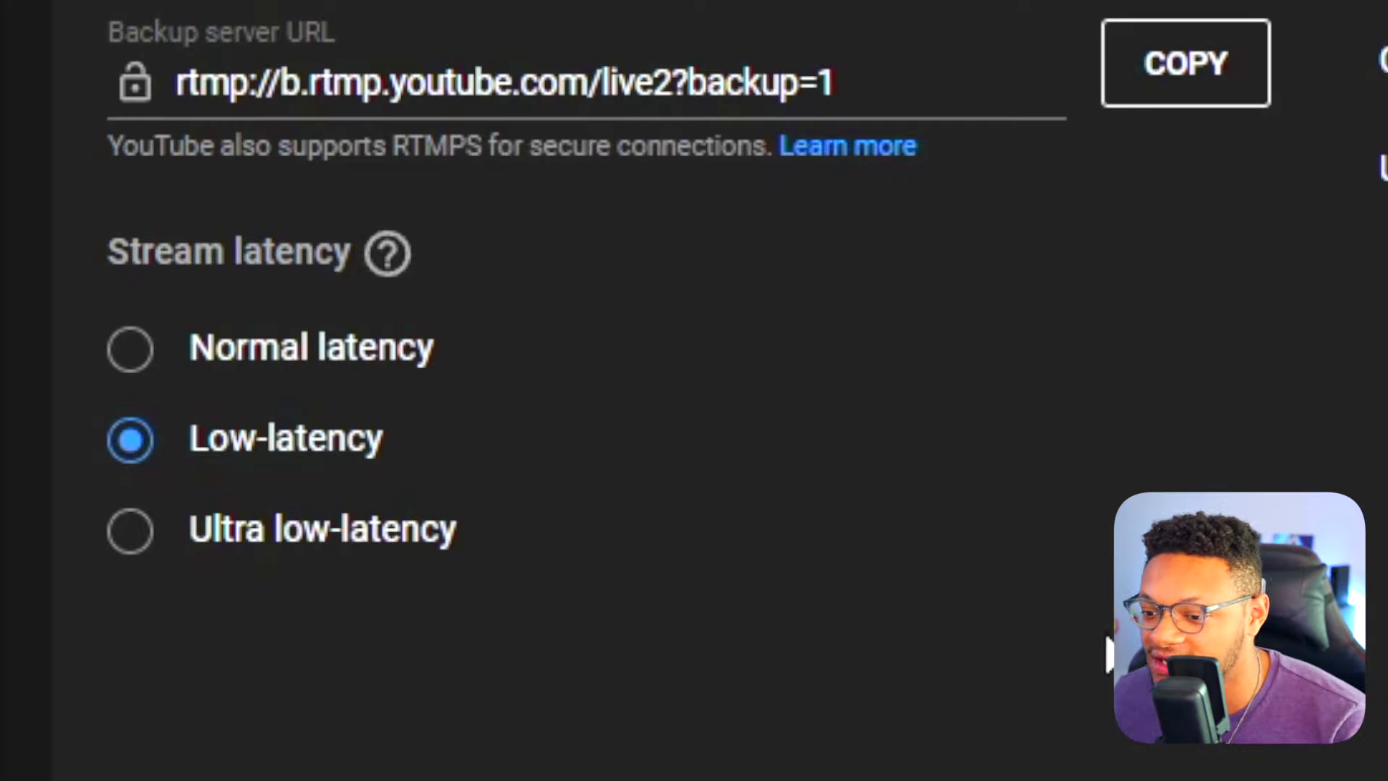
click(139, 538)
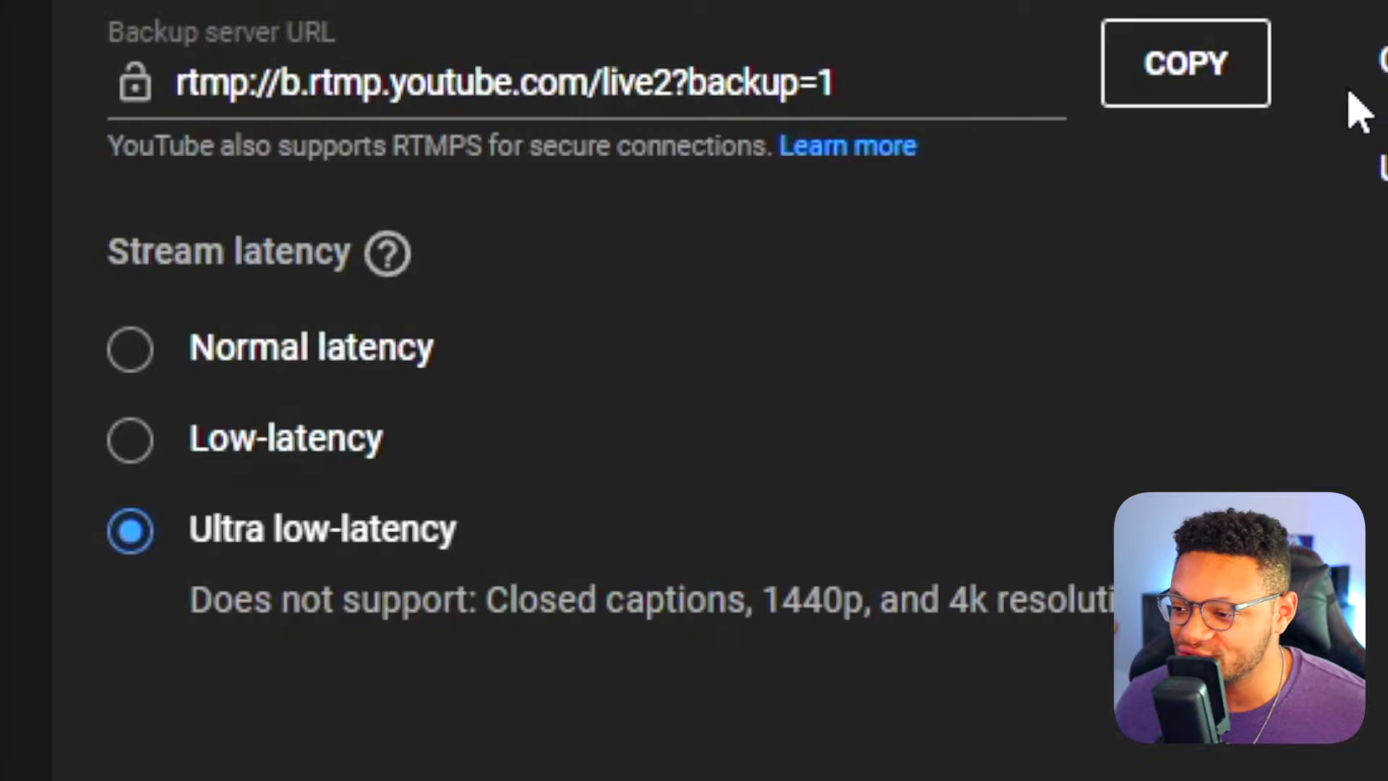
click(513, 366)
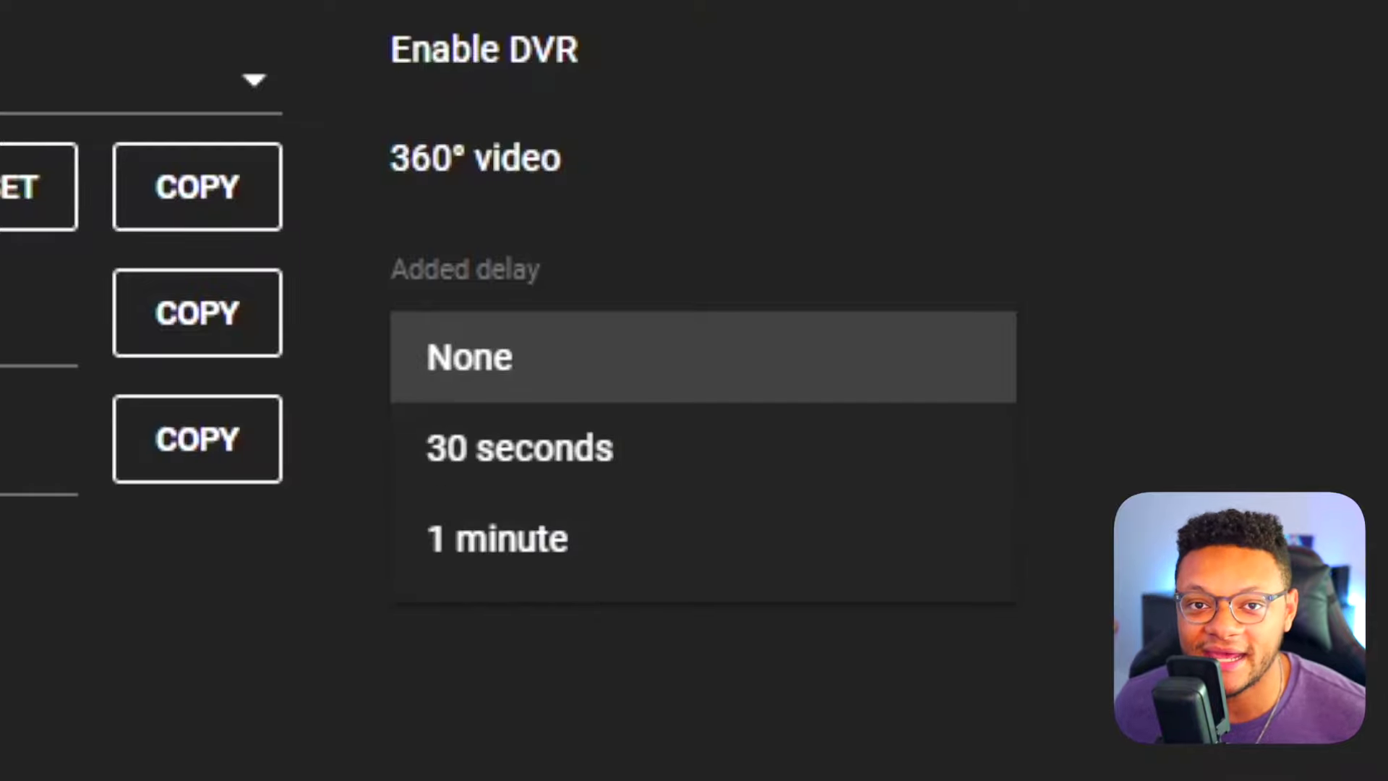
Leave Added delay at None and open playlist choices for the TEST STREAM 2 replay.
click(976, 357)
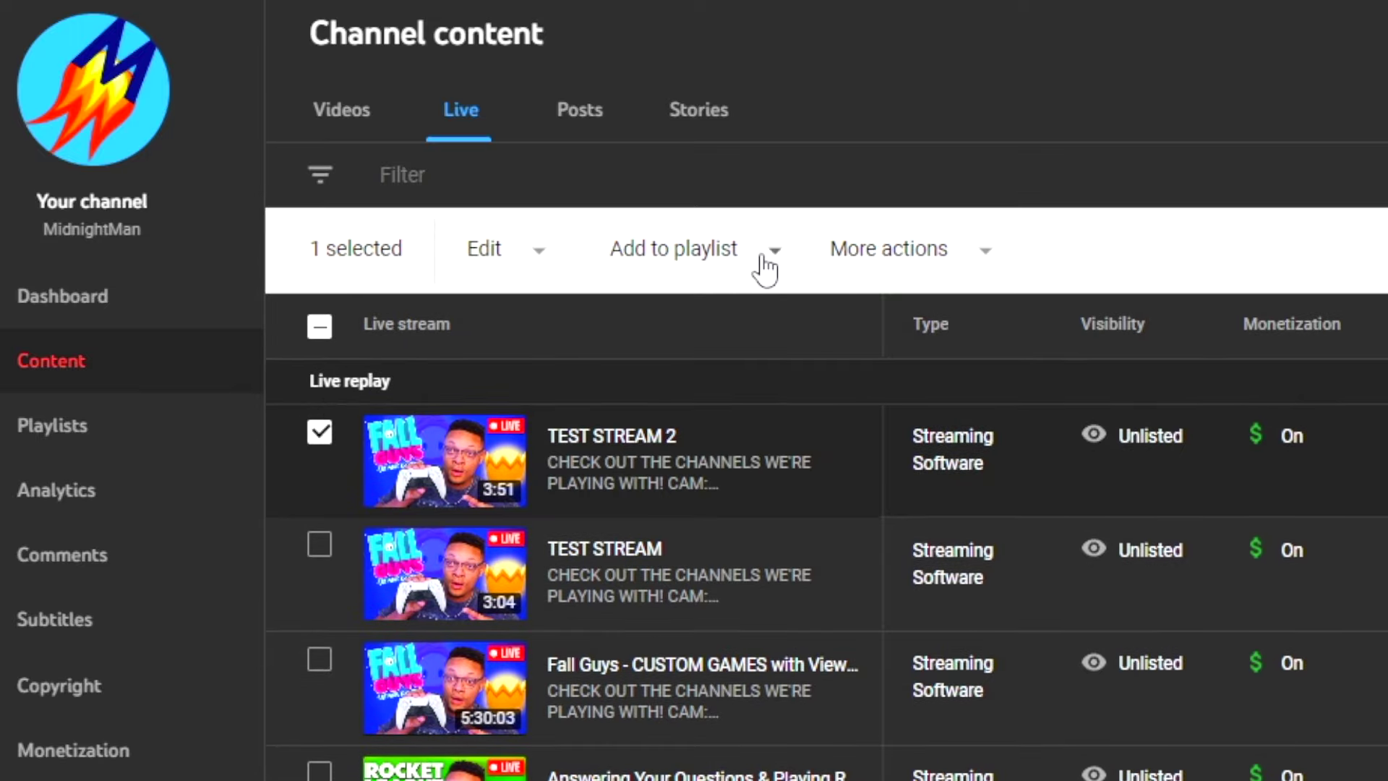
click(764, 270)
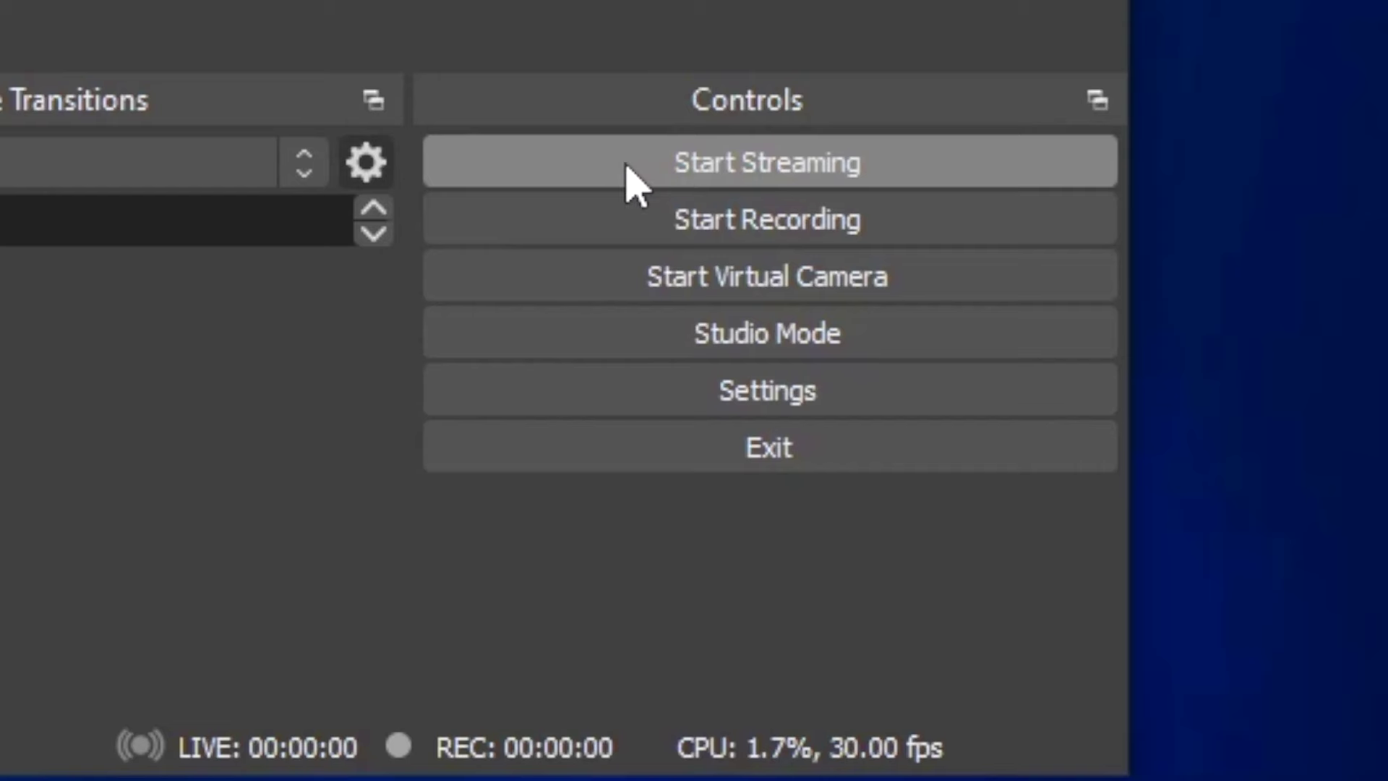
Start streaming from OBS so the YouTube broadcast goes on air.
click(768, 162)
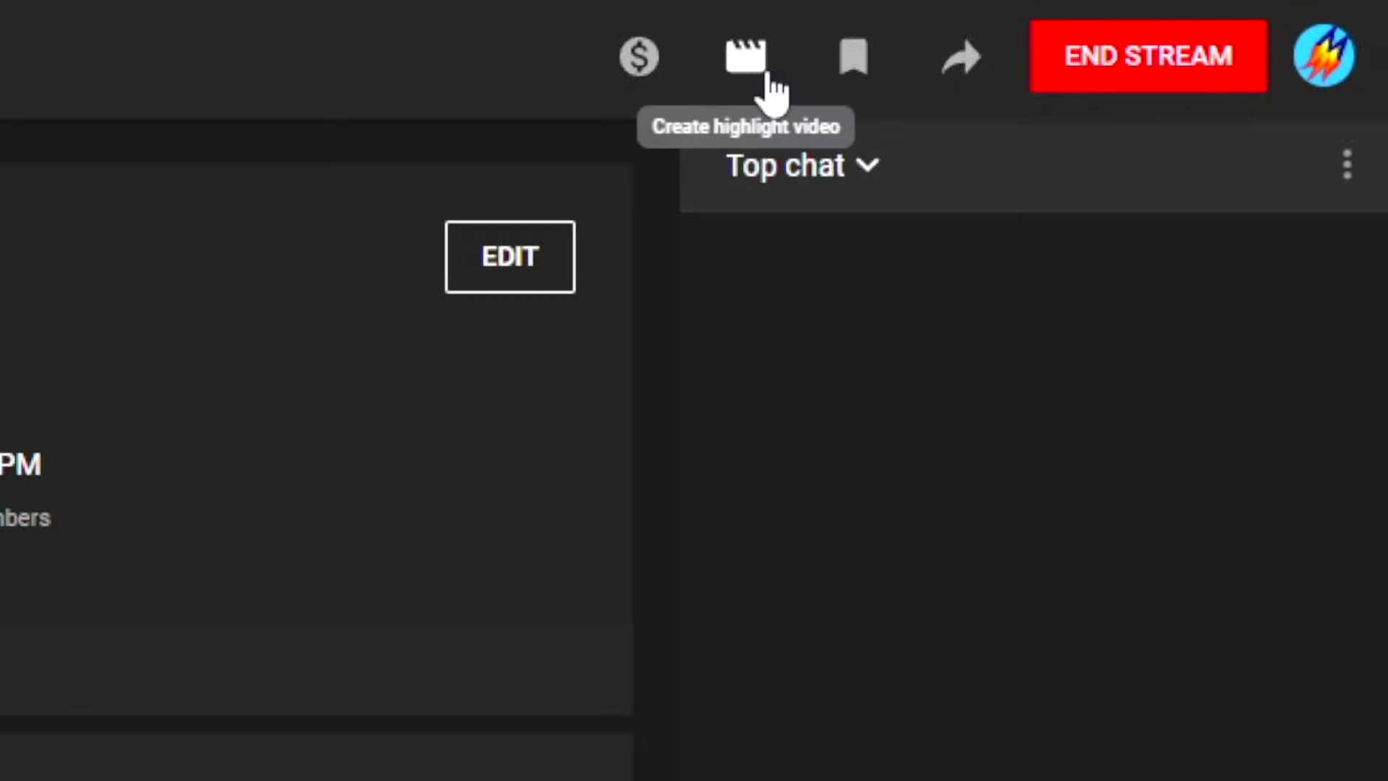
Trim a highlight clip (start 0:14:26, end 0:53:01), add a stream marker, and open Share Livestream.
click(767, 79)
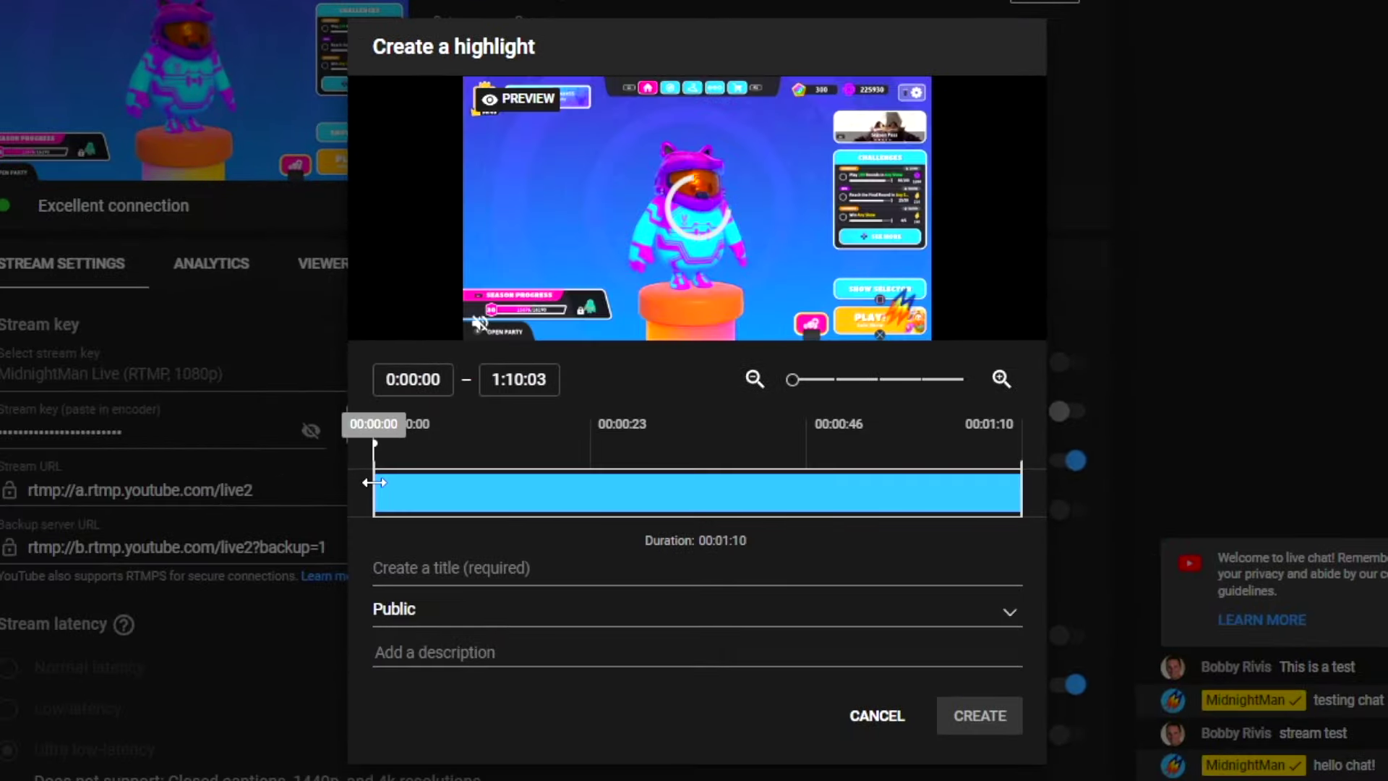
drag(374, 483, 664, 482)
drag(1021, 492, 942, 492)
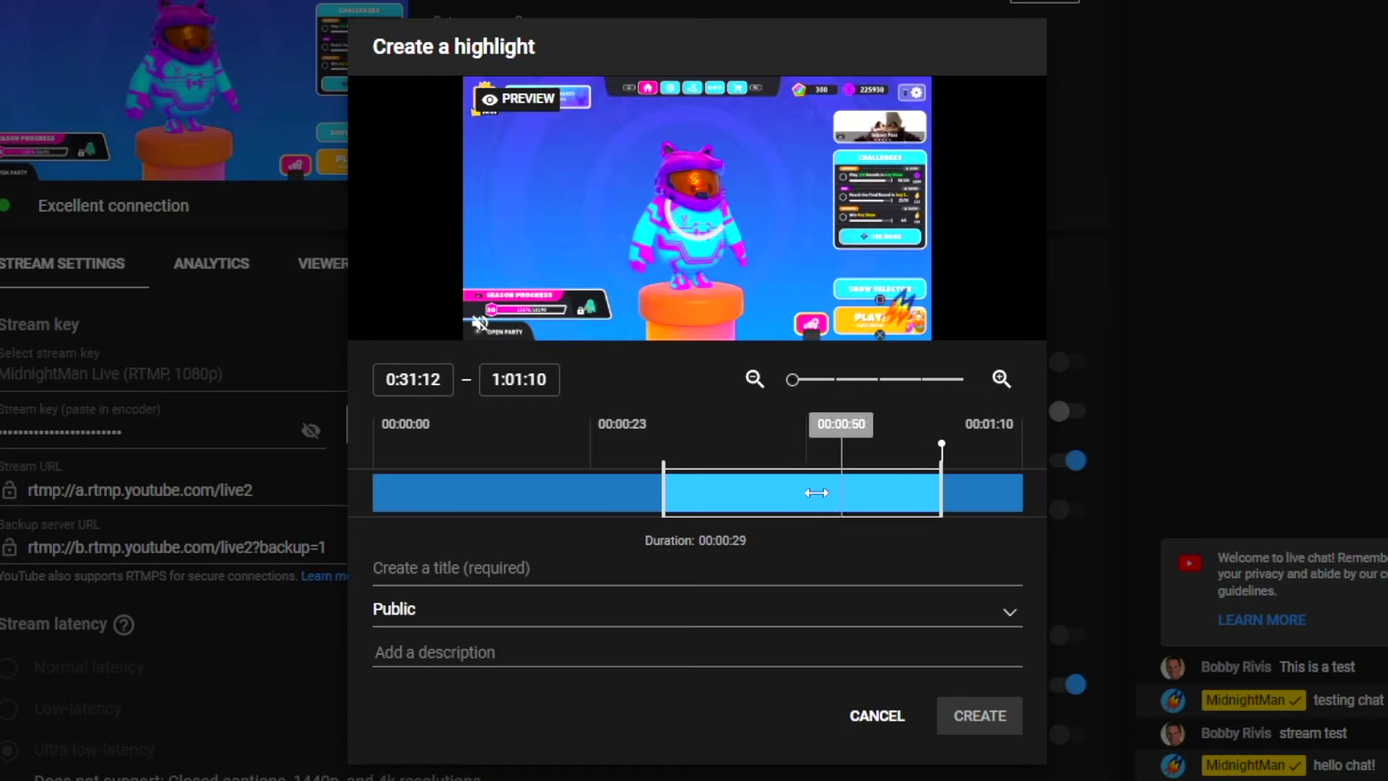
drag(662, 491, 586, 491)
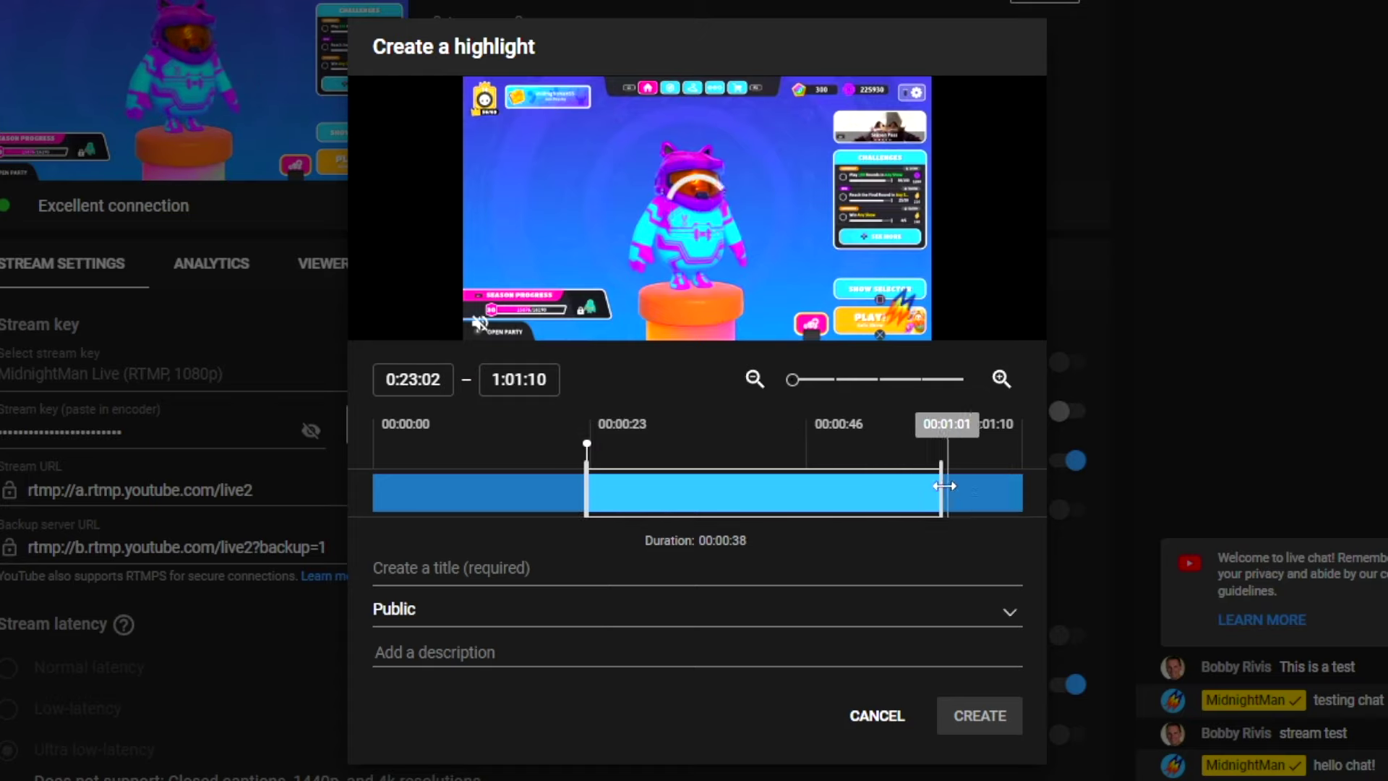
mouse_move(941, 492)
mouse_down()
mouse_move(864, 491)
mouse_move(958, 492)
mouse_up()
drag(586, 492, 511, 491)
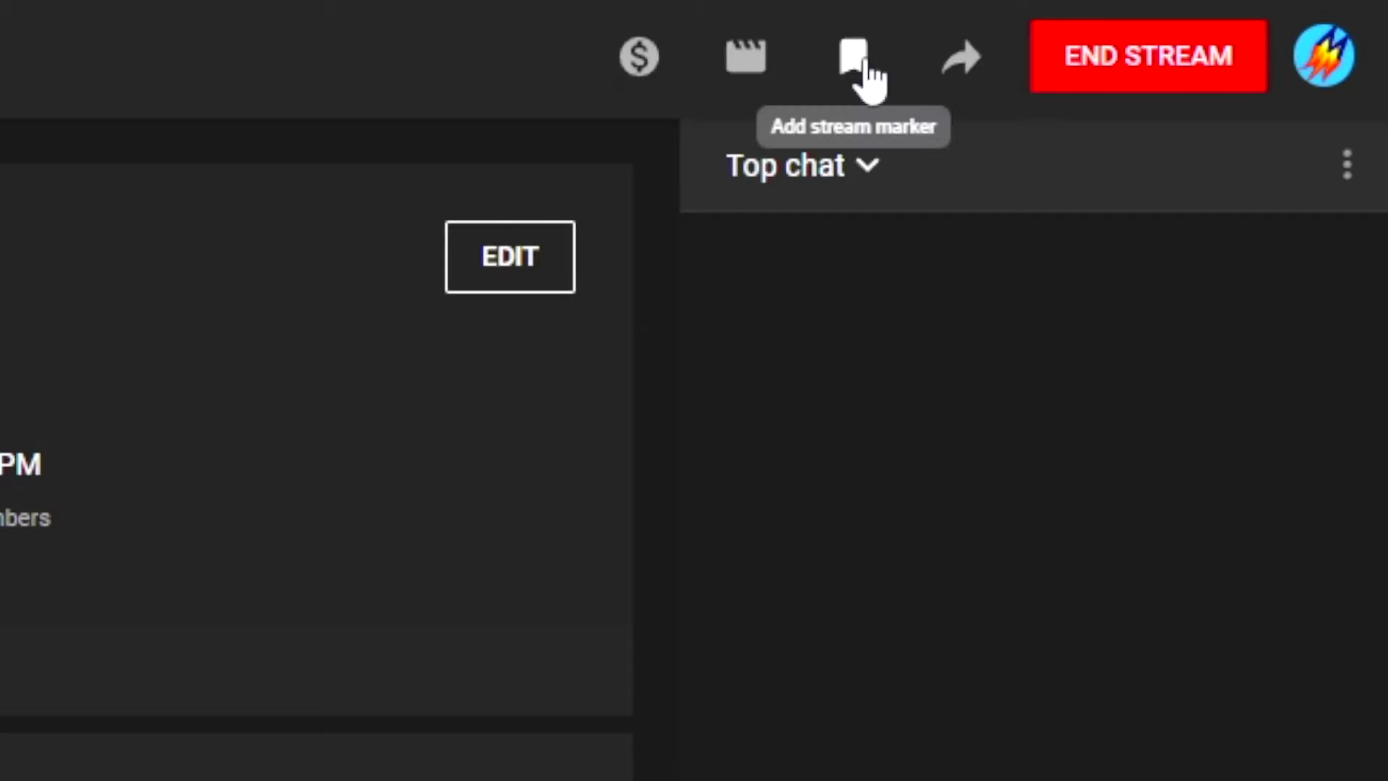
click(867, 66)
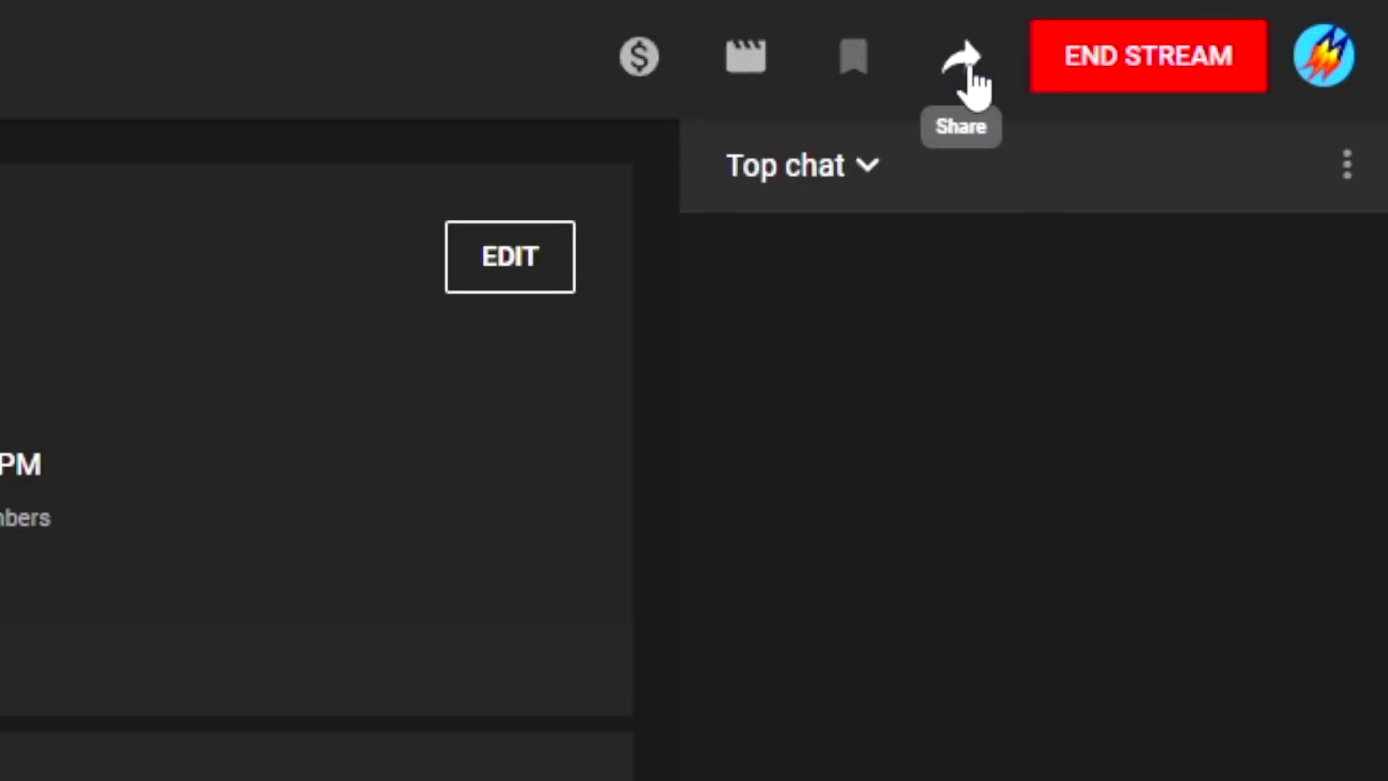
click(971, 70)
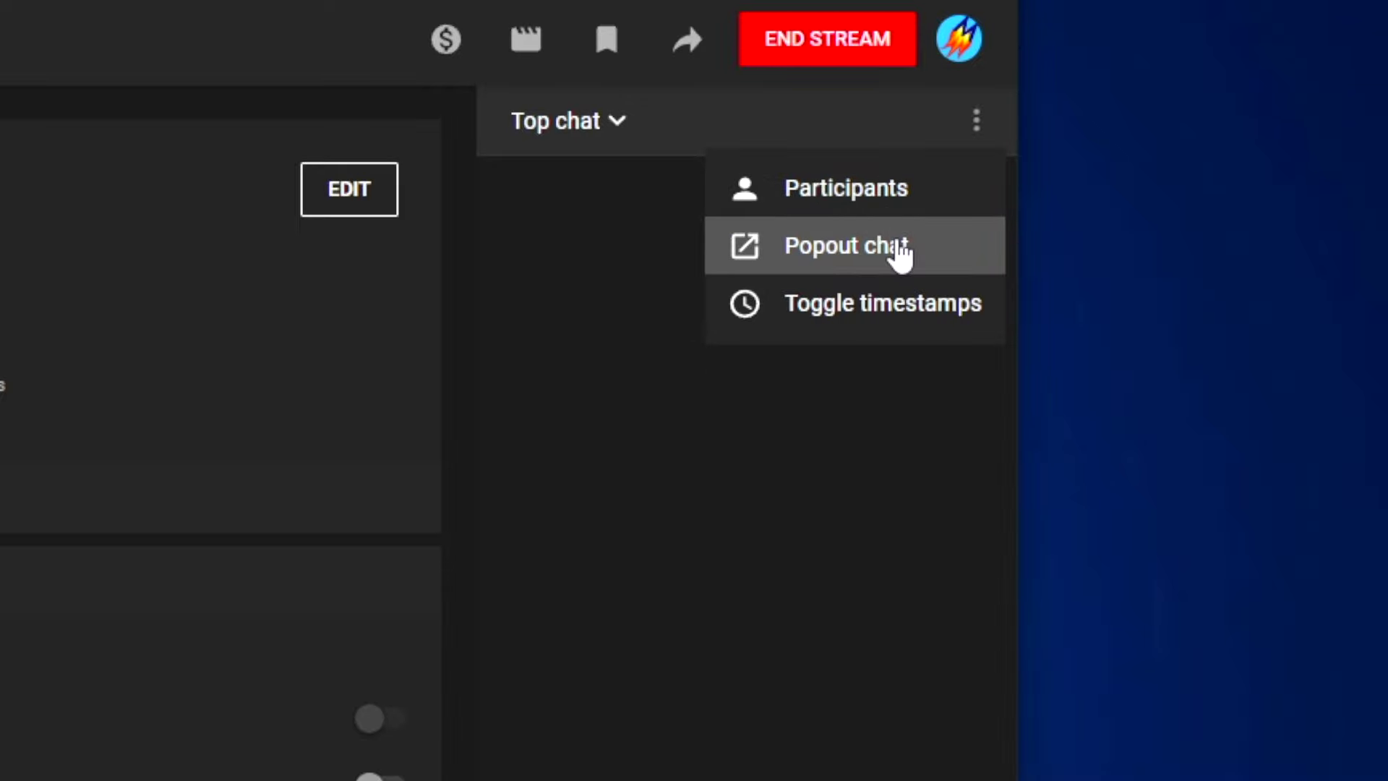
Pop the live chat out into its own window and check a chat message's options.
click(900, 246)
drag(619, 31, 777, 32)
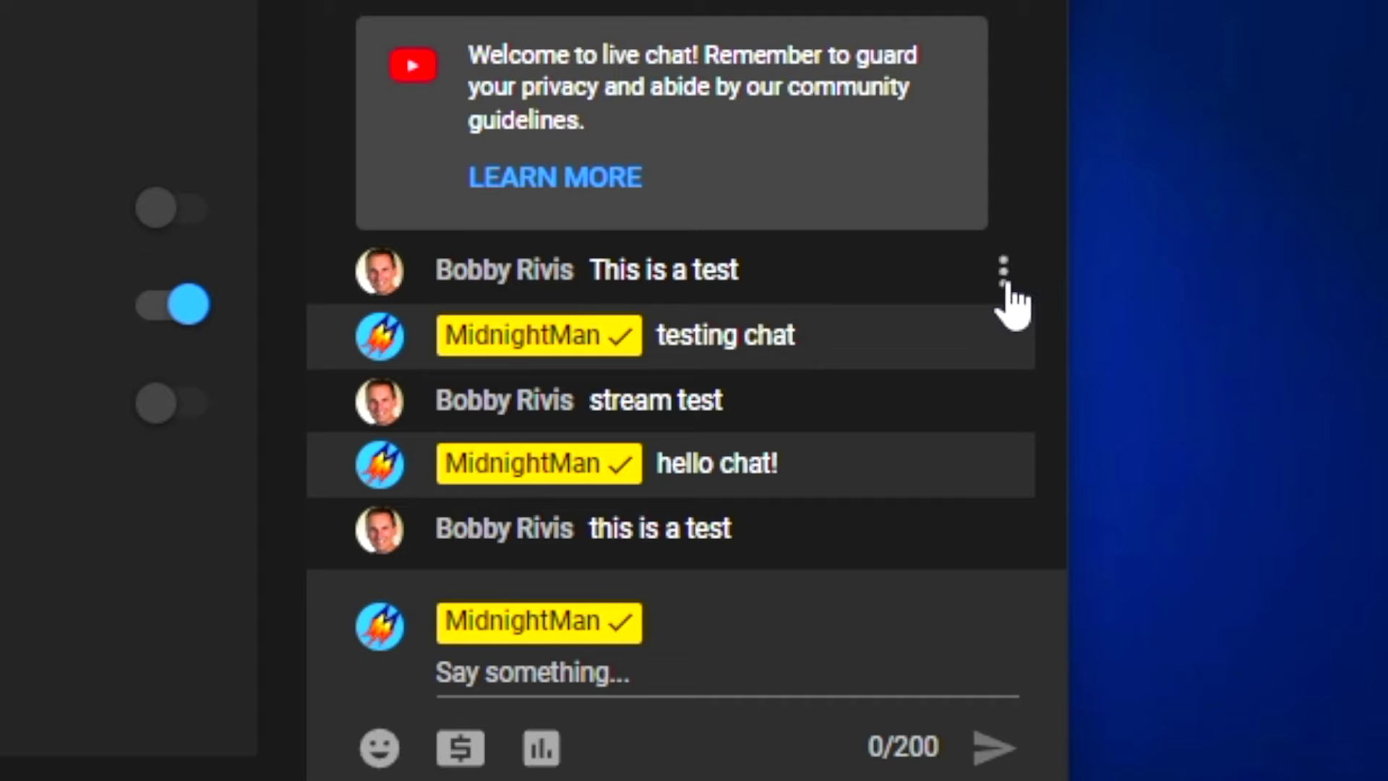
click(1004, 273)
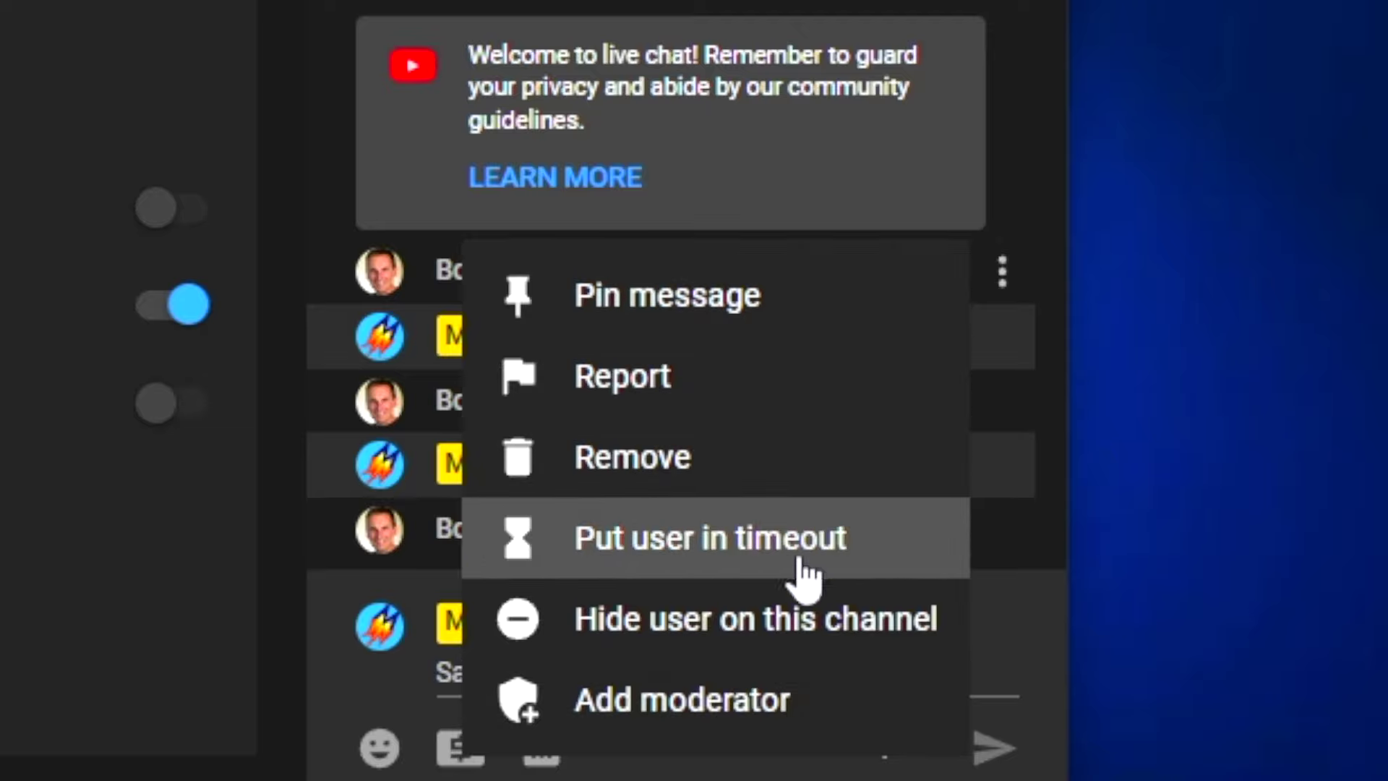
key(Escape)
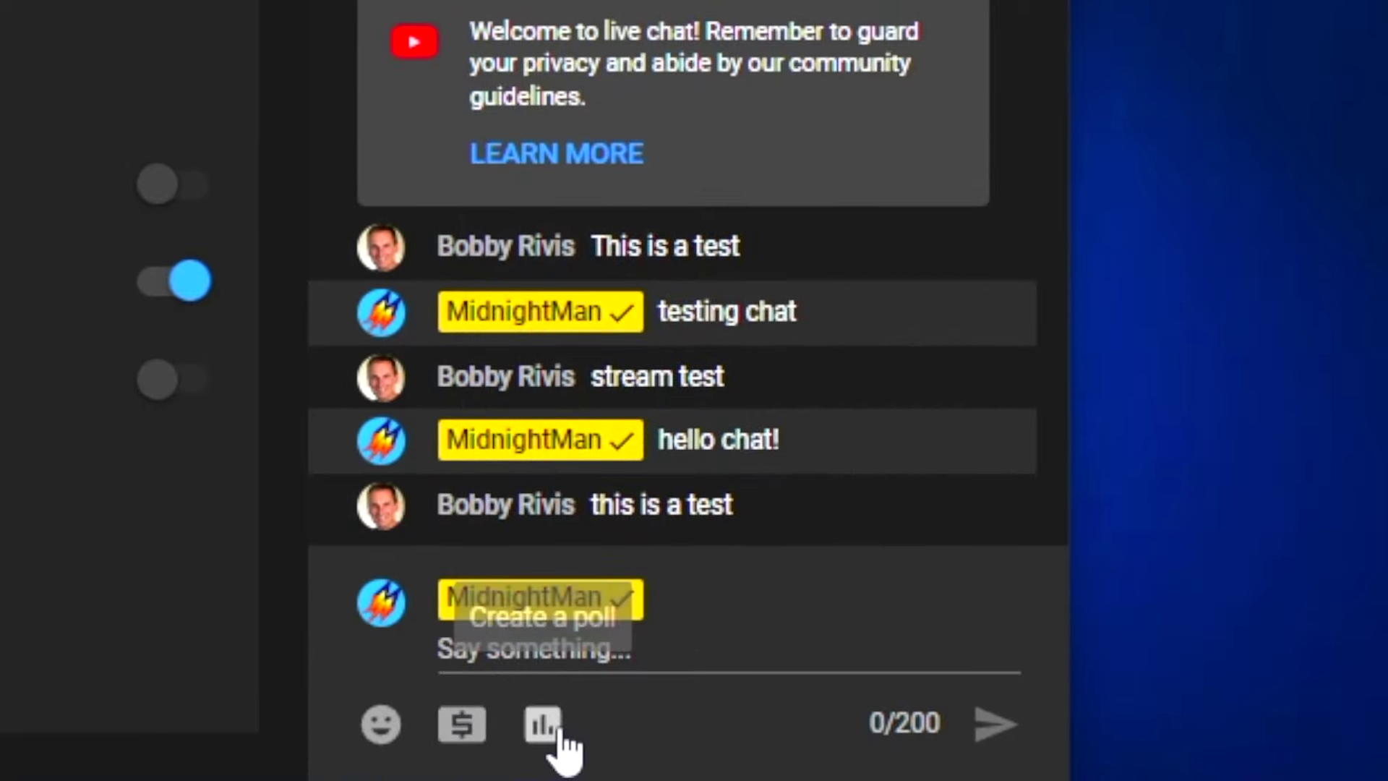
Start a viewer poll with the question 'Ask' and move on to the Yes answer.
click(544, 724)
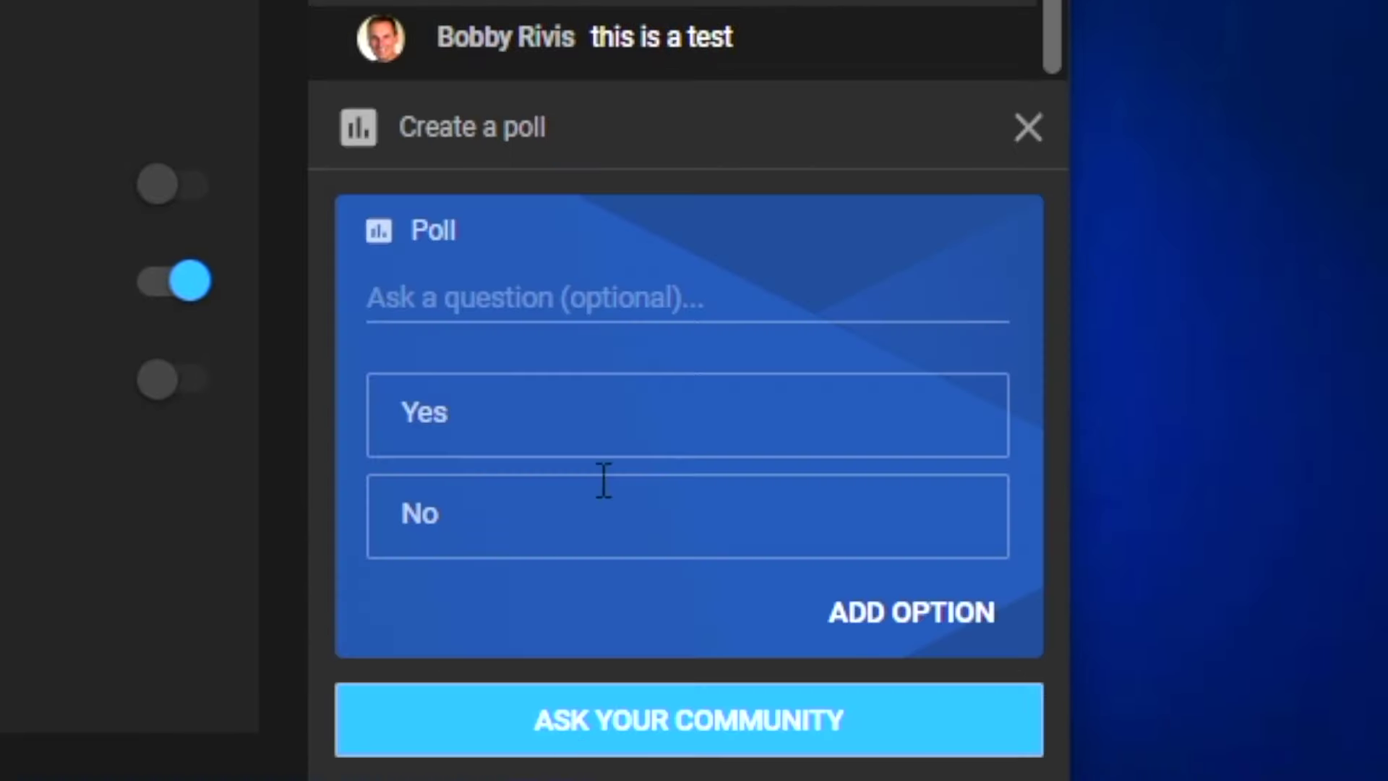
click(607, 311)
text(Ask question)
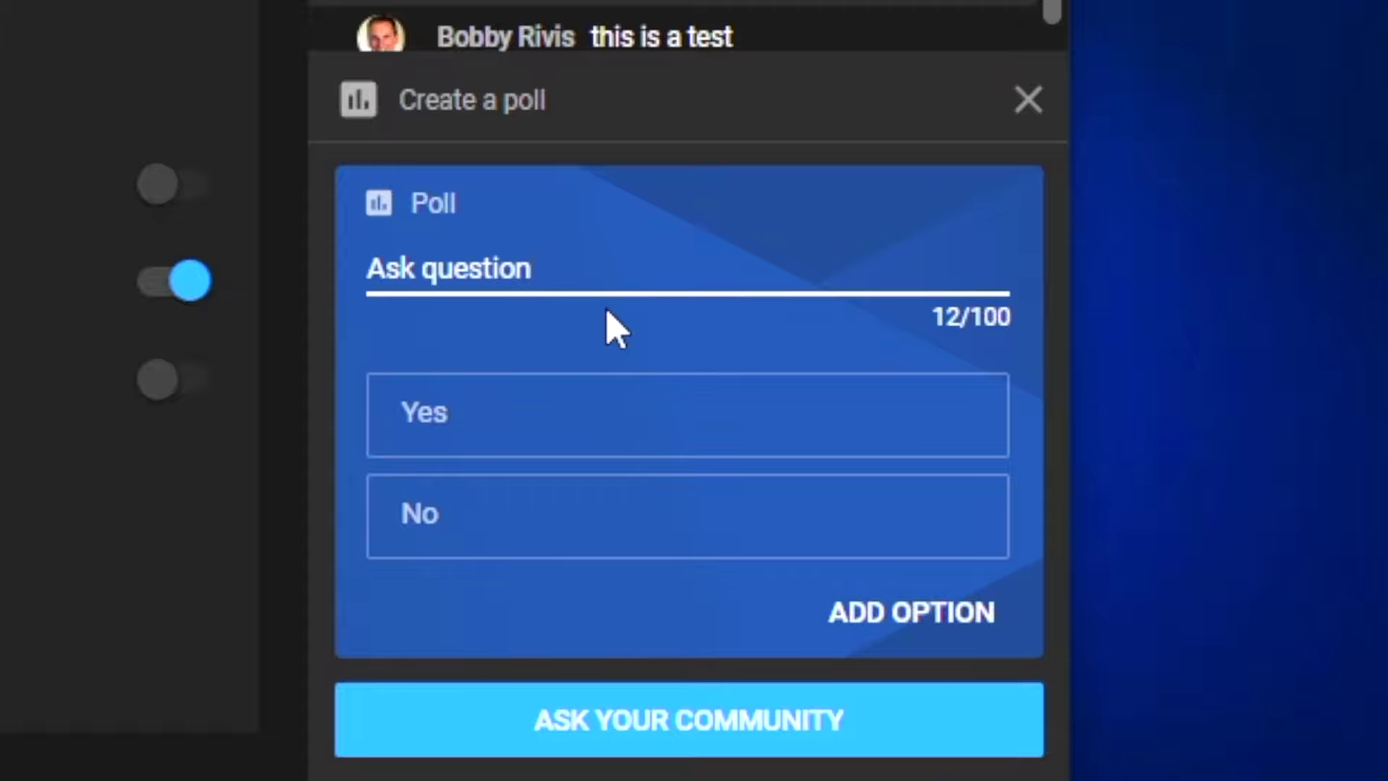
click(503, 411)
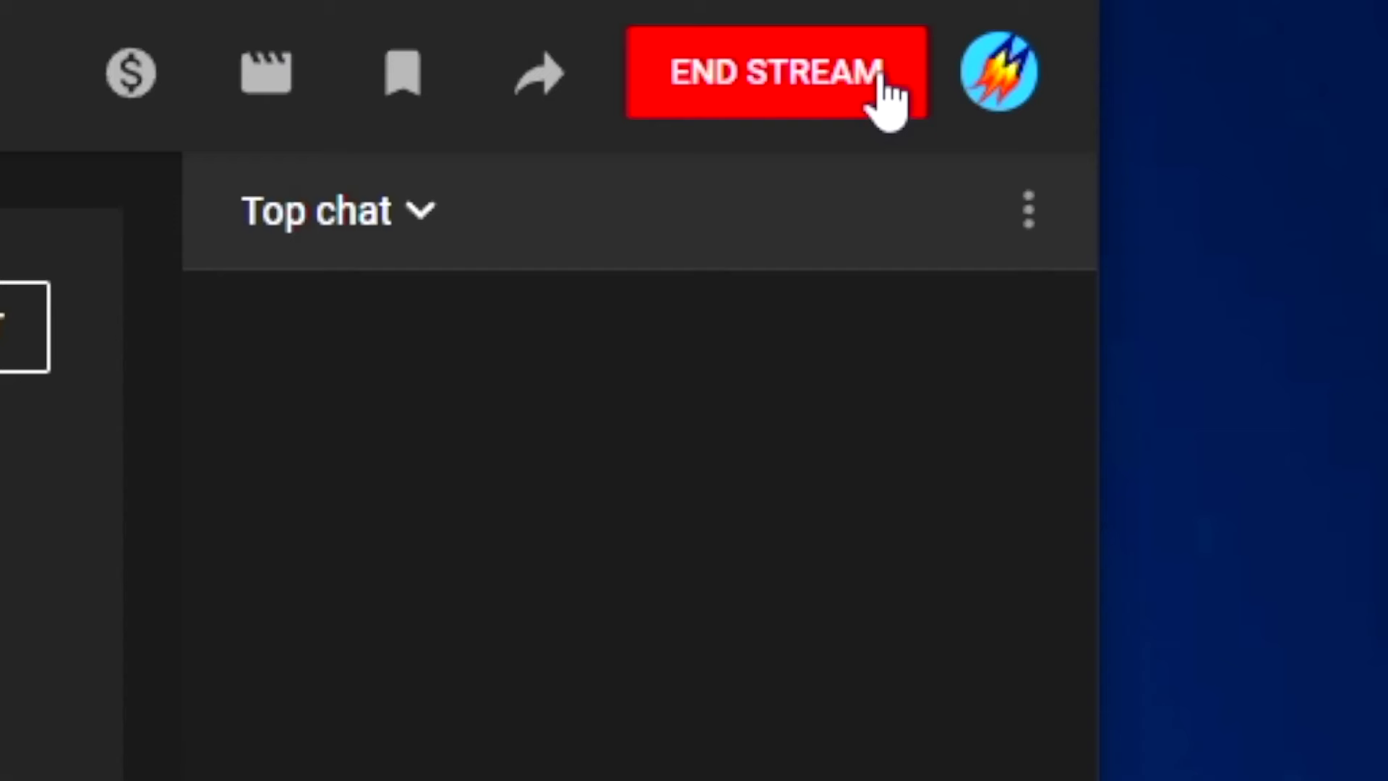
End the live stream and confirm stopping the broadcast.
click(885, 94)
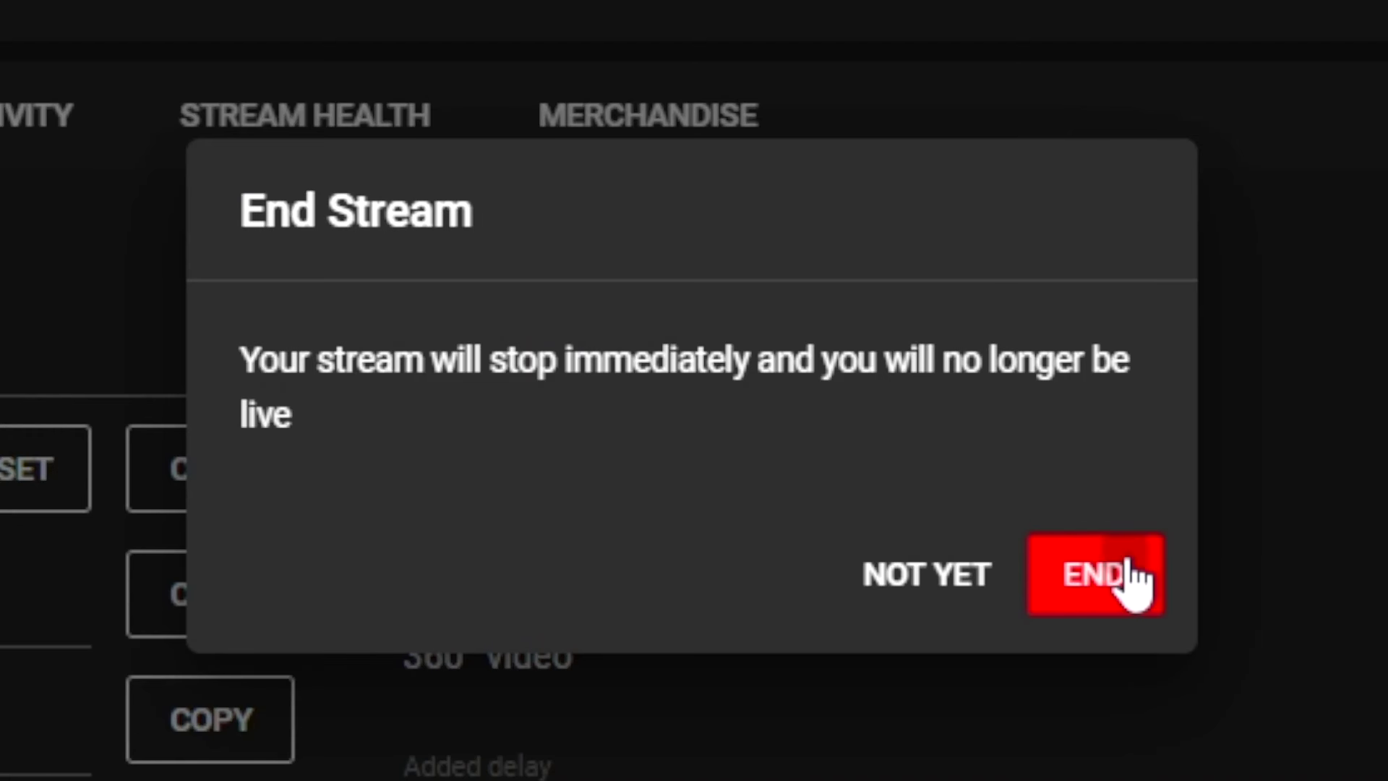
click(1128, 572)
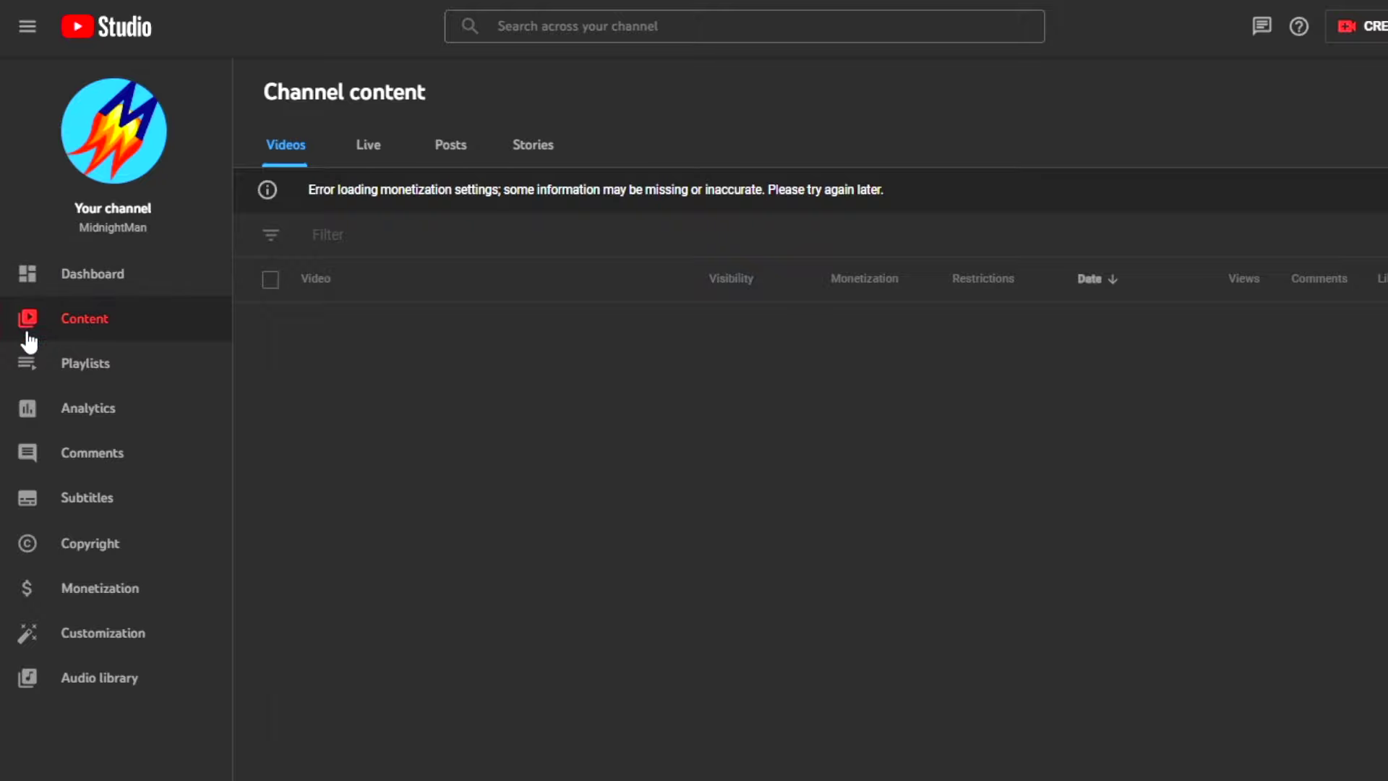
Show the channel's live stream videos under Channel content.
click(383, 146)
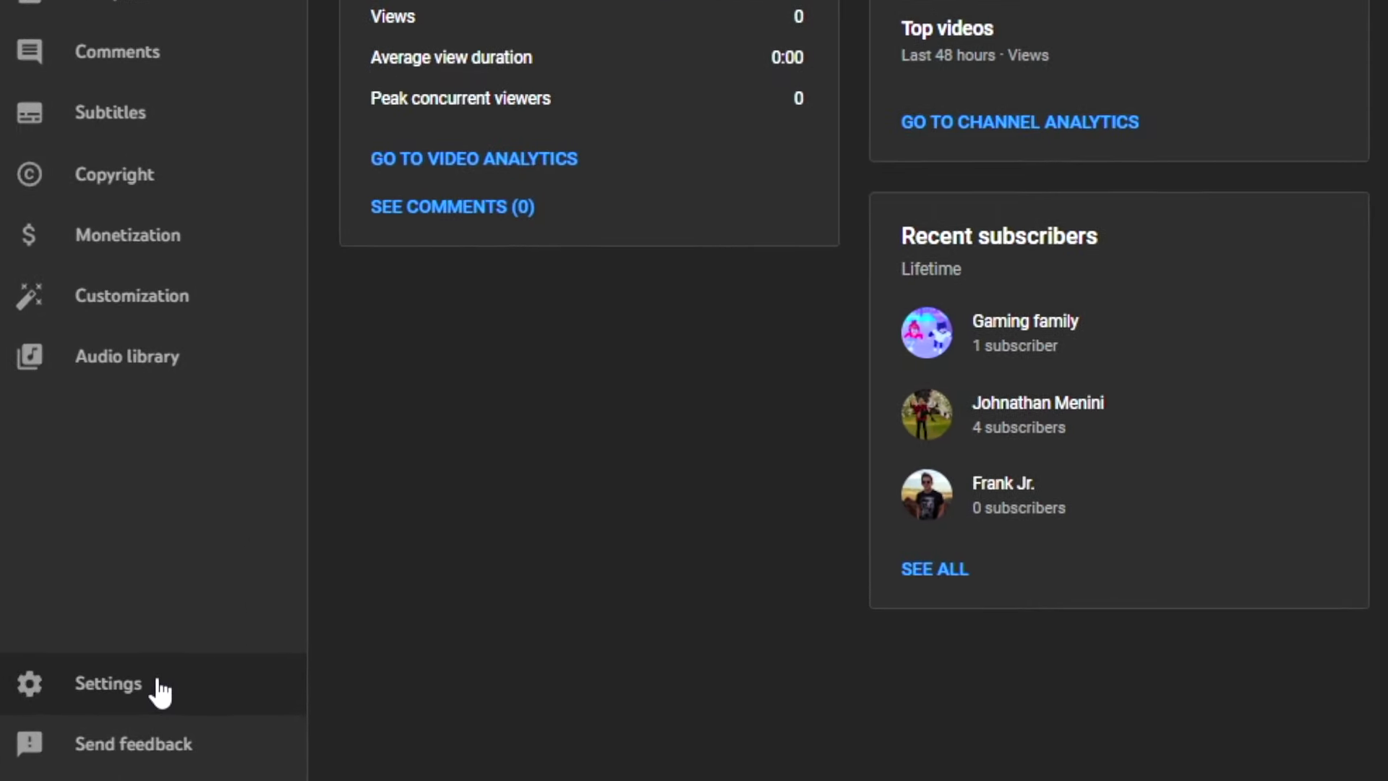
In Community settings, add the pasted partner channel URL under 'Who can redirect to my channel'.
click(123, 739)
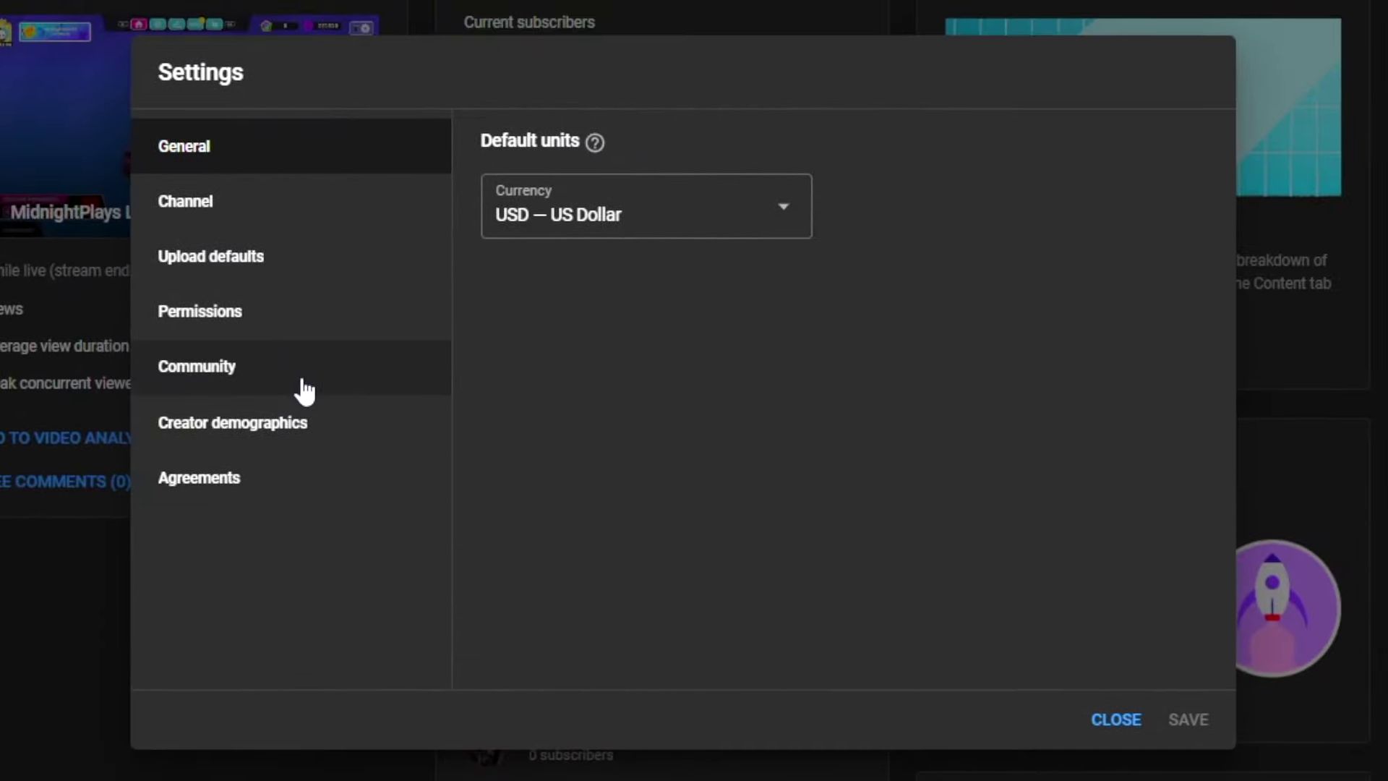
click(723, 103)
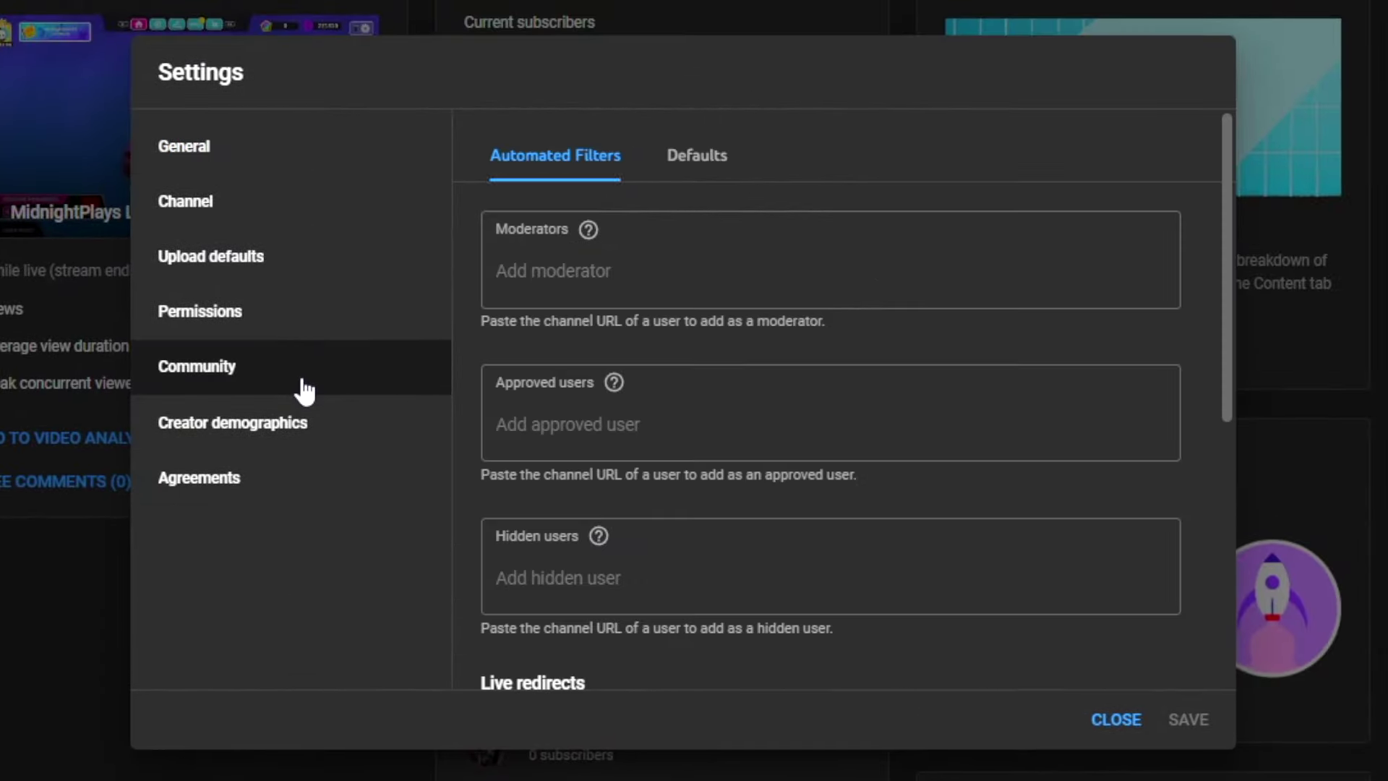
scroll(1177, 341, down, 3)
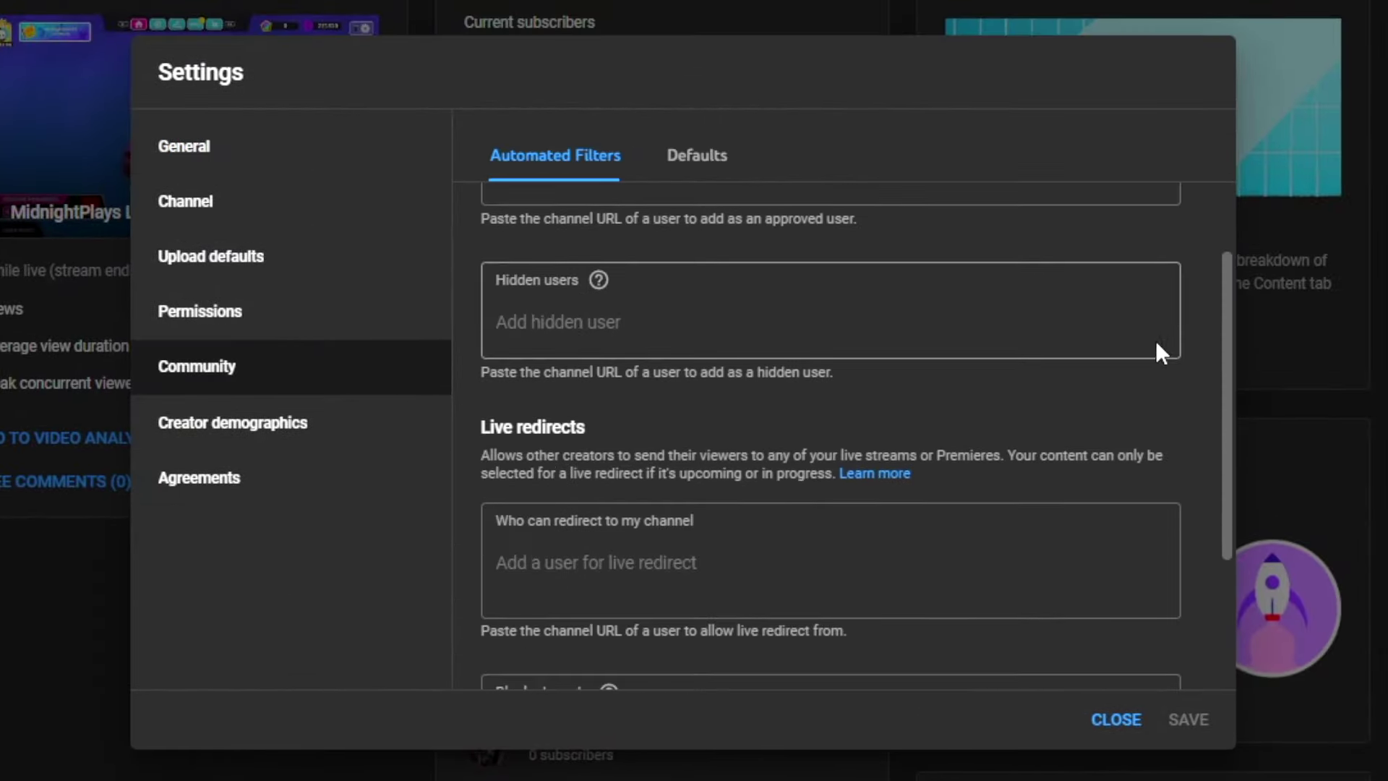
click(708, 515)
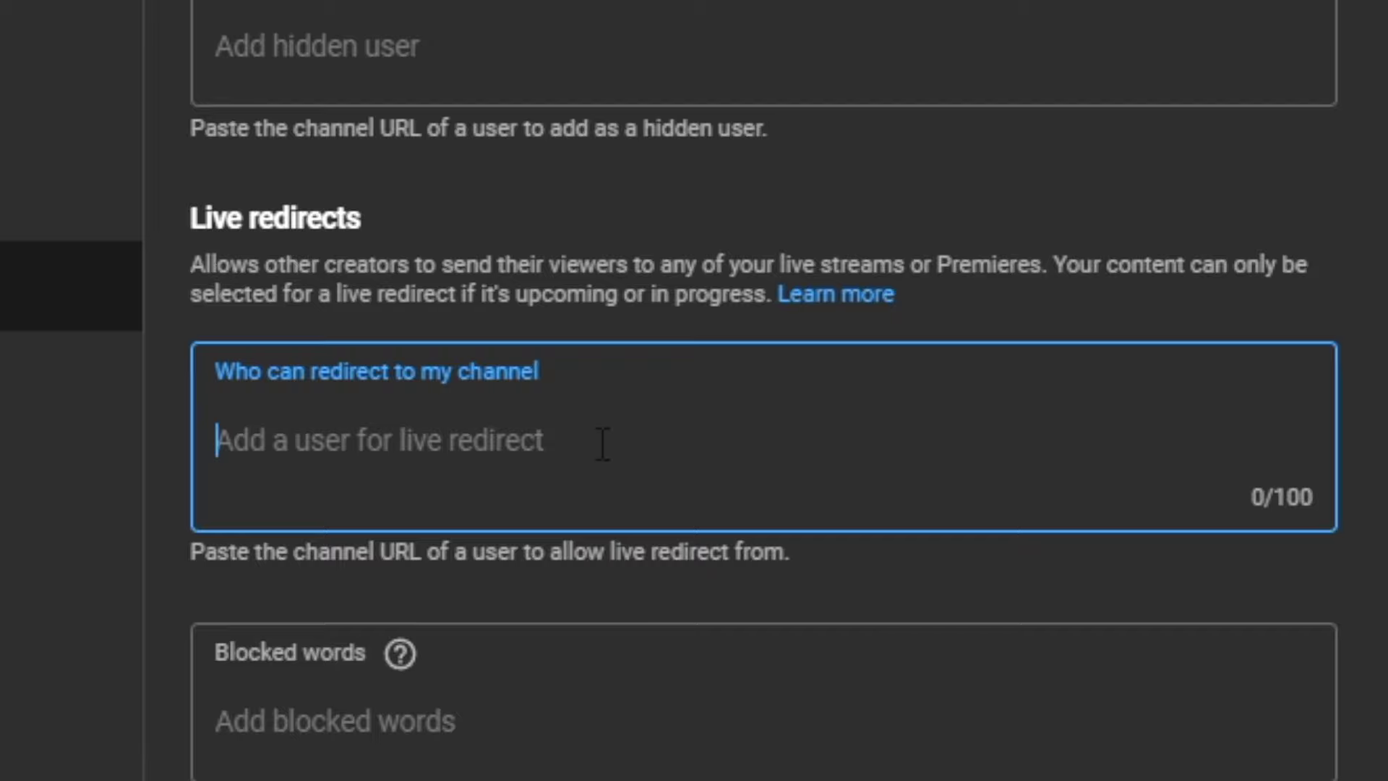
text(https://www.youtube.com/channel/UCcJA6YL4Qst7i58by5VtnQg)
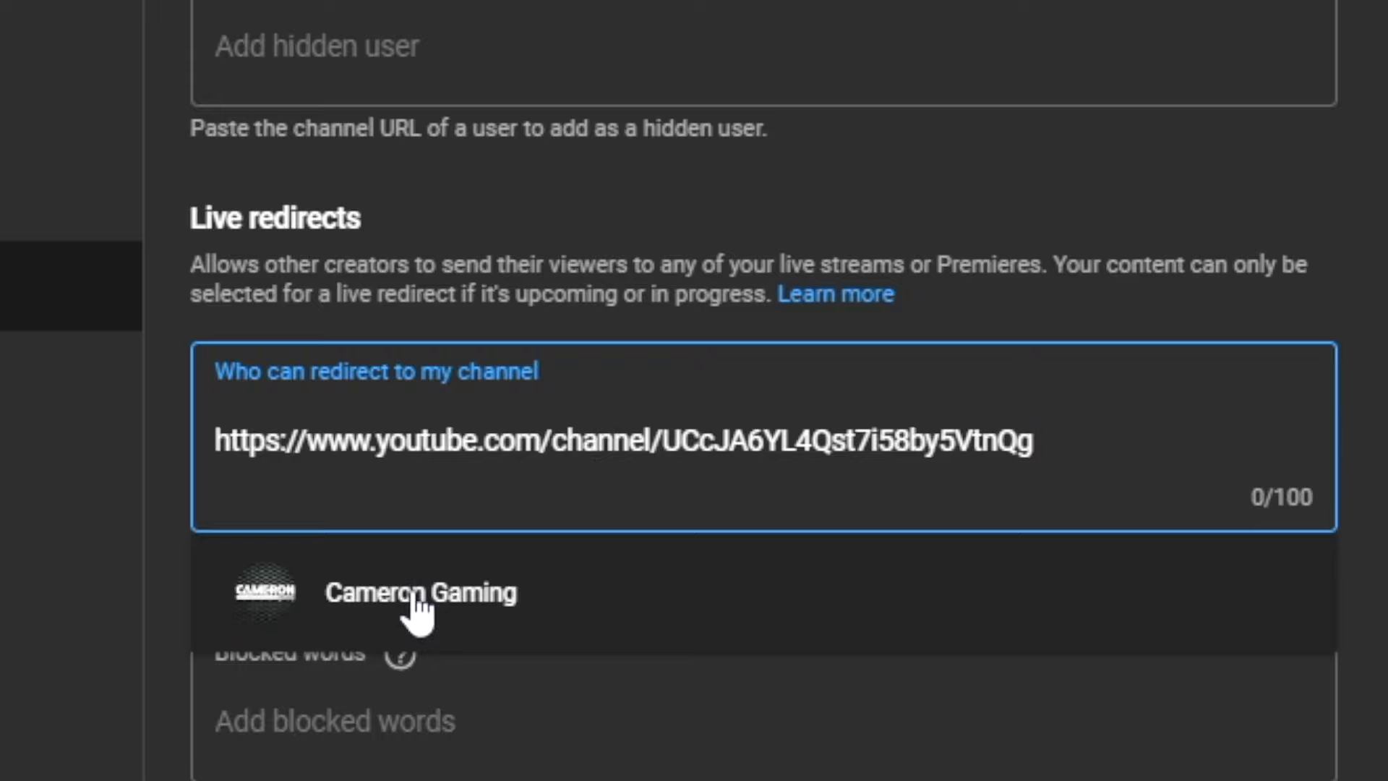
click(415, 600)
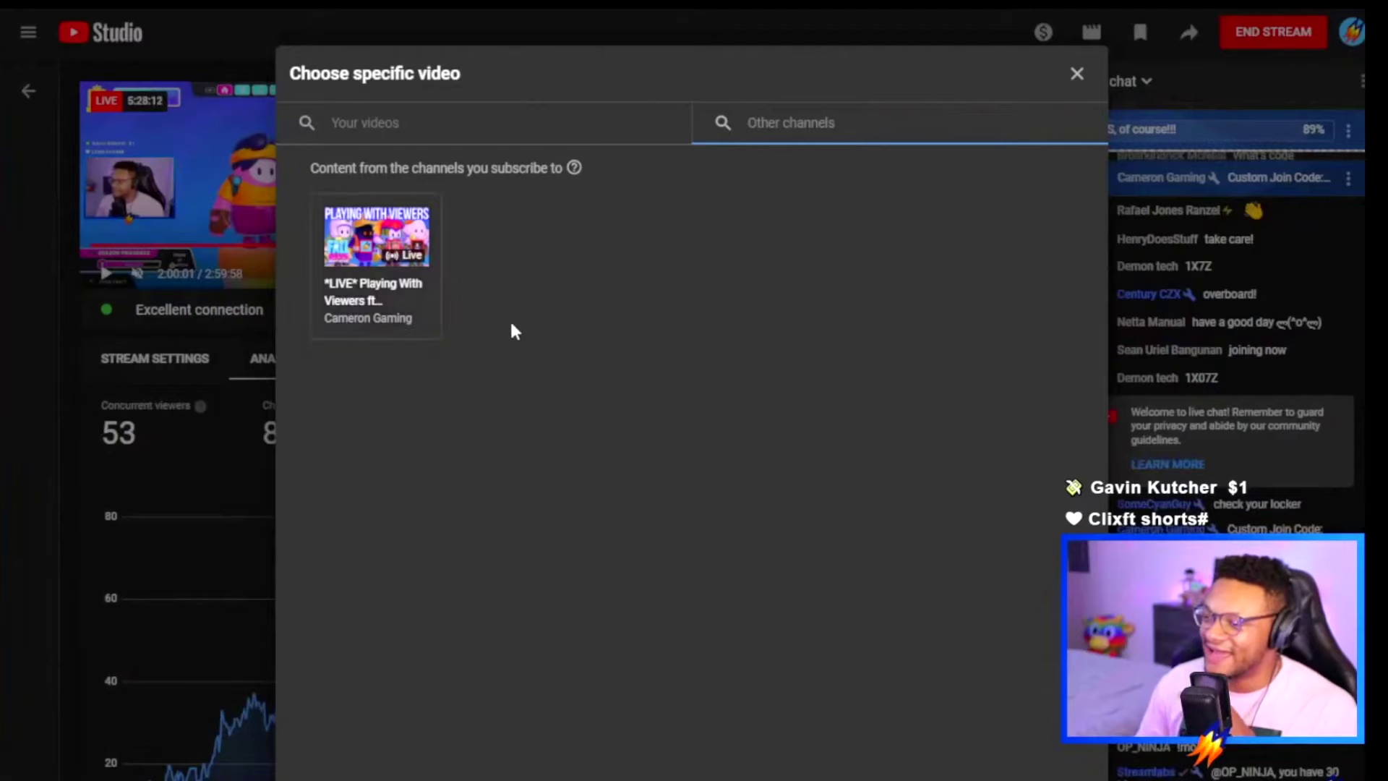
Choose the partner channel's live Playing With Viewers video as the redirect target.
click(403, 310)
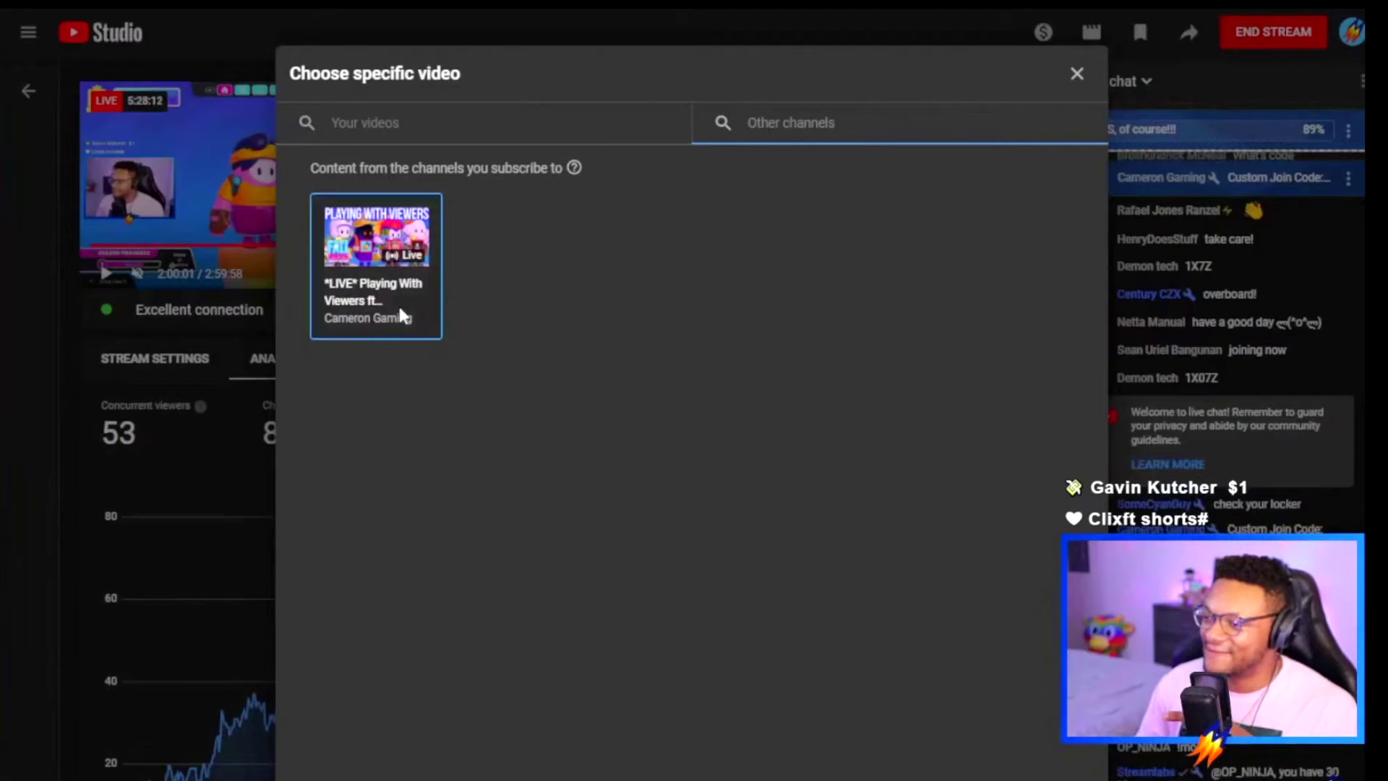
click(202, 474)
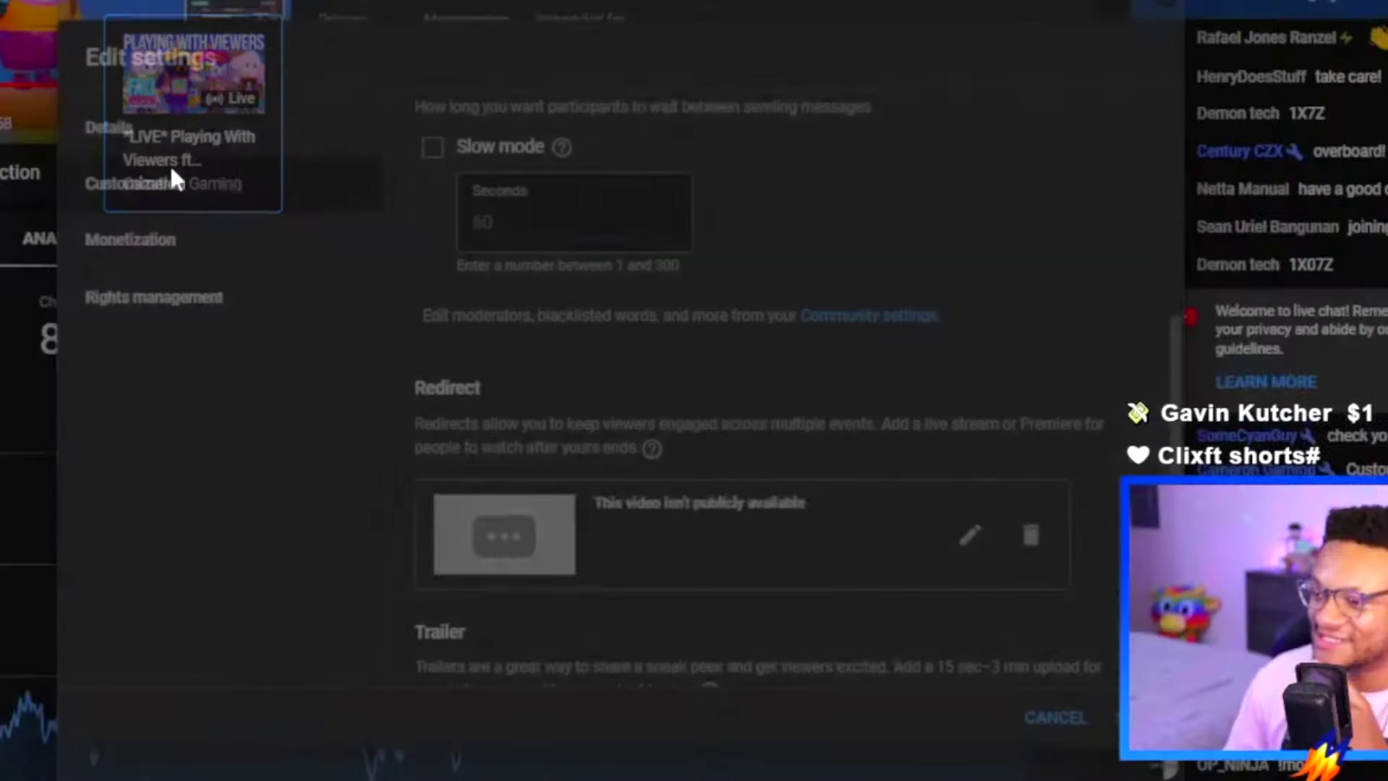